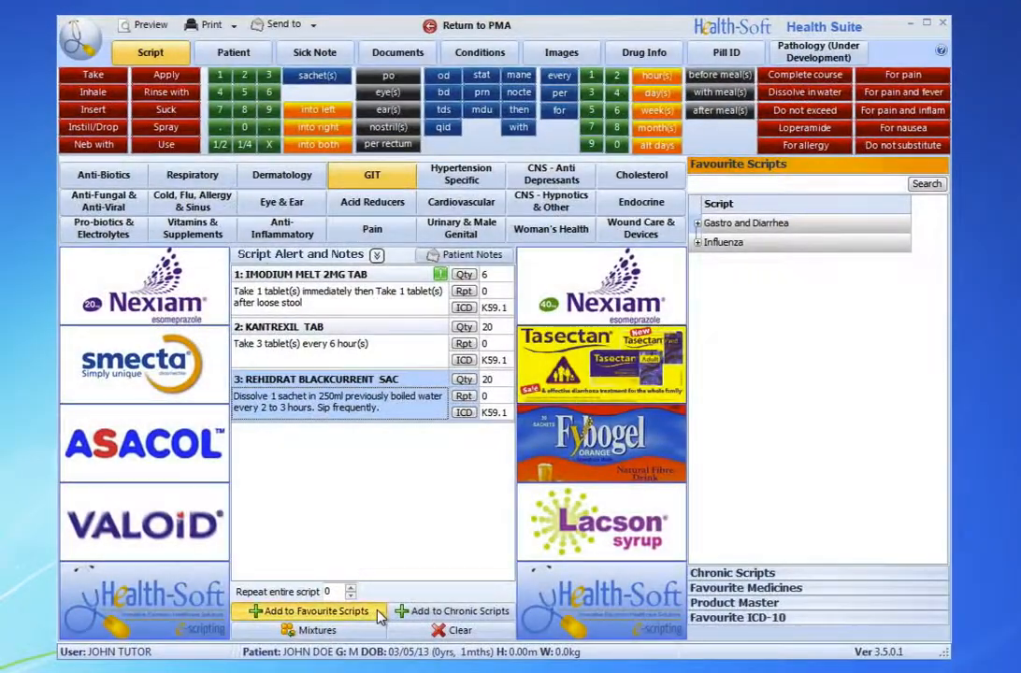
Step: Save the current script as a new favourite script named "Gastro and Diarrhea - Adult"
{"action": "left_click", "coordinate": [370, 612]}
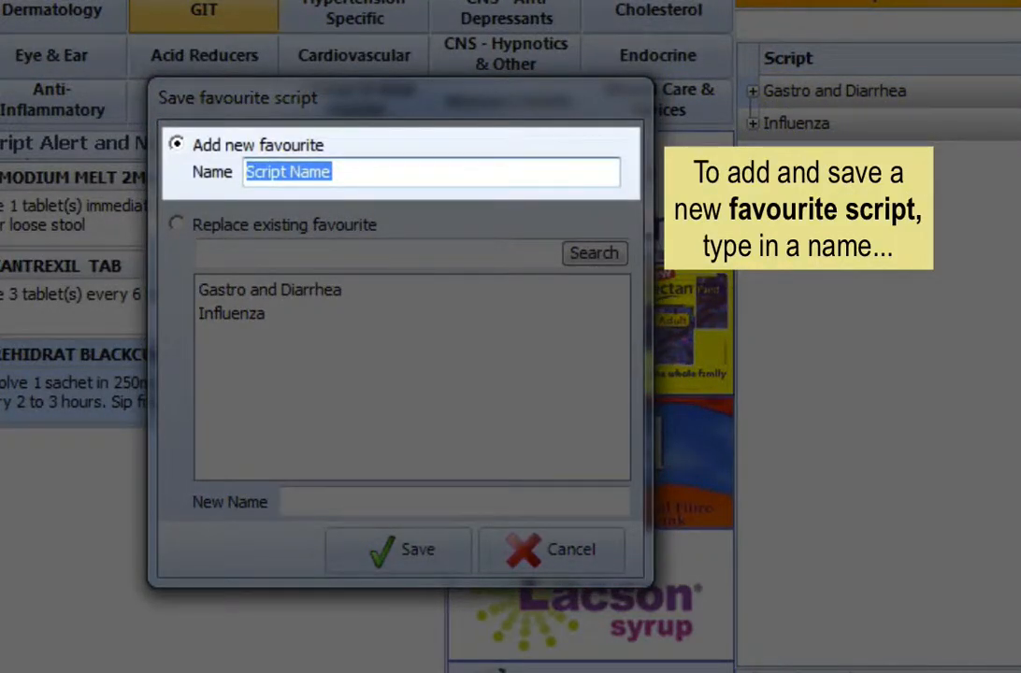
{"action": "type", "text": "Gastro and D"}
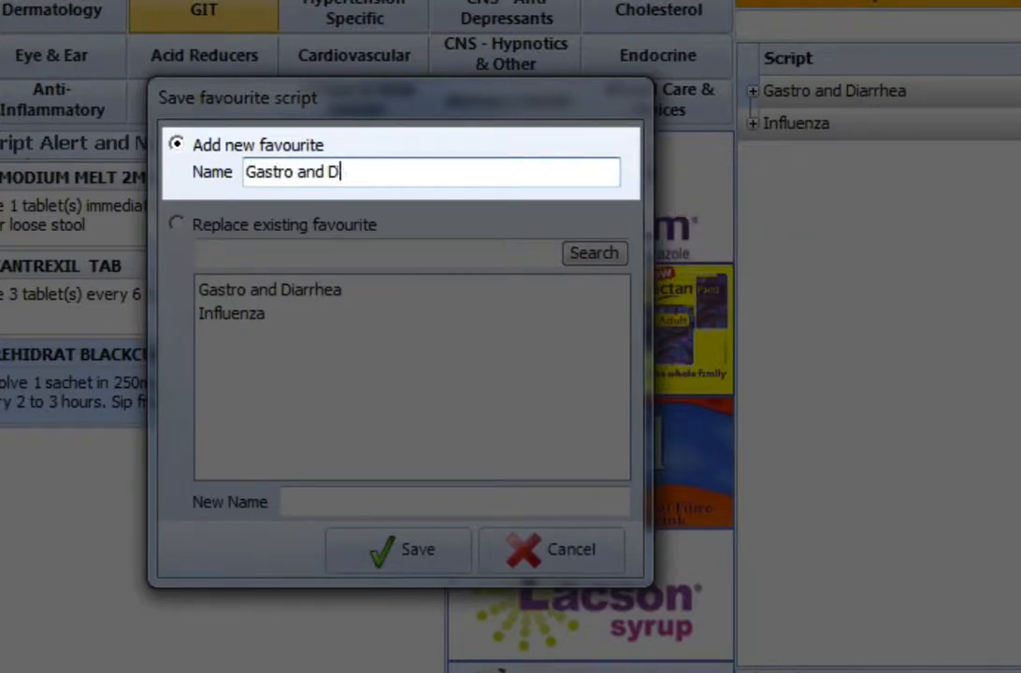
{"action": "type", "text": "iarrhea - Adult"}
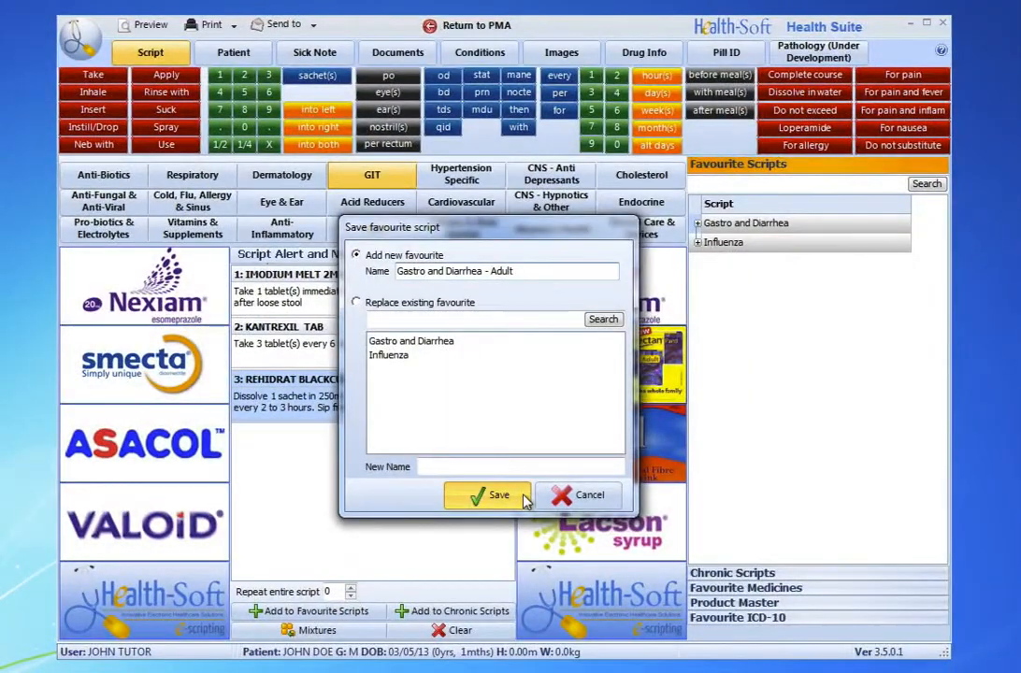
{"action": "left_click", "coordinate": [525, 499]}
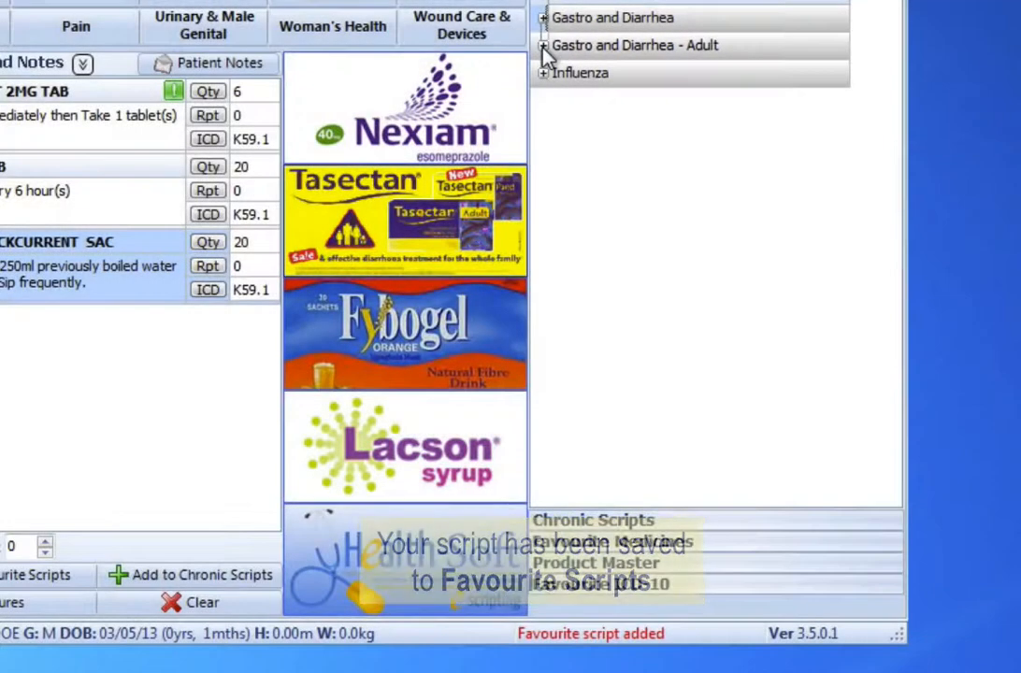
Step: Expand the new "Gastro and Diarrhea - Adult" favourite and clear the current script, confirming the clearing
{"action": "left_click", "coordinate": [543, 46]}
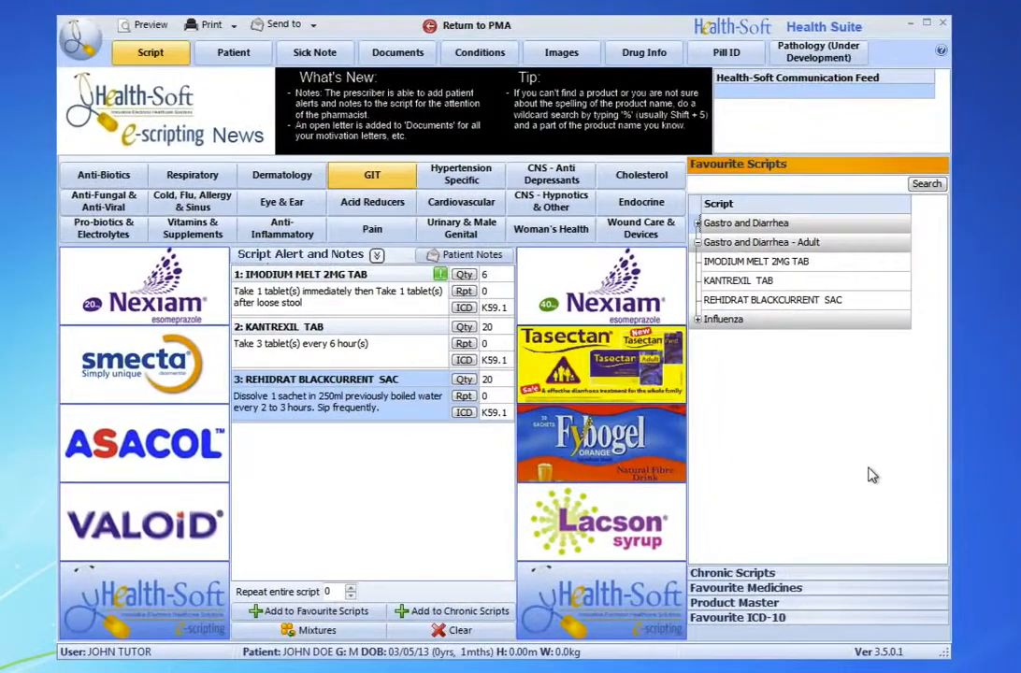
{"action": "left_click", "coordinate": [442, 632]}
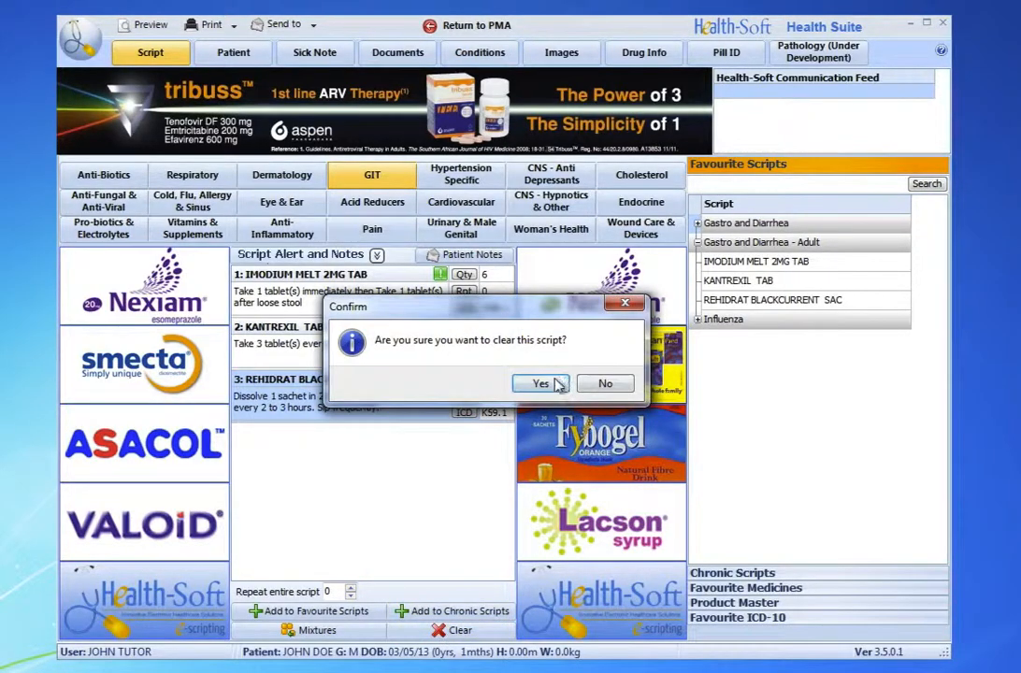
{"action": "left_click", "coordinate": [558, 384]}
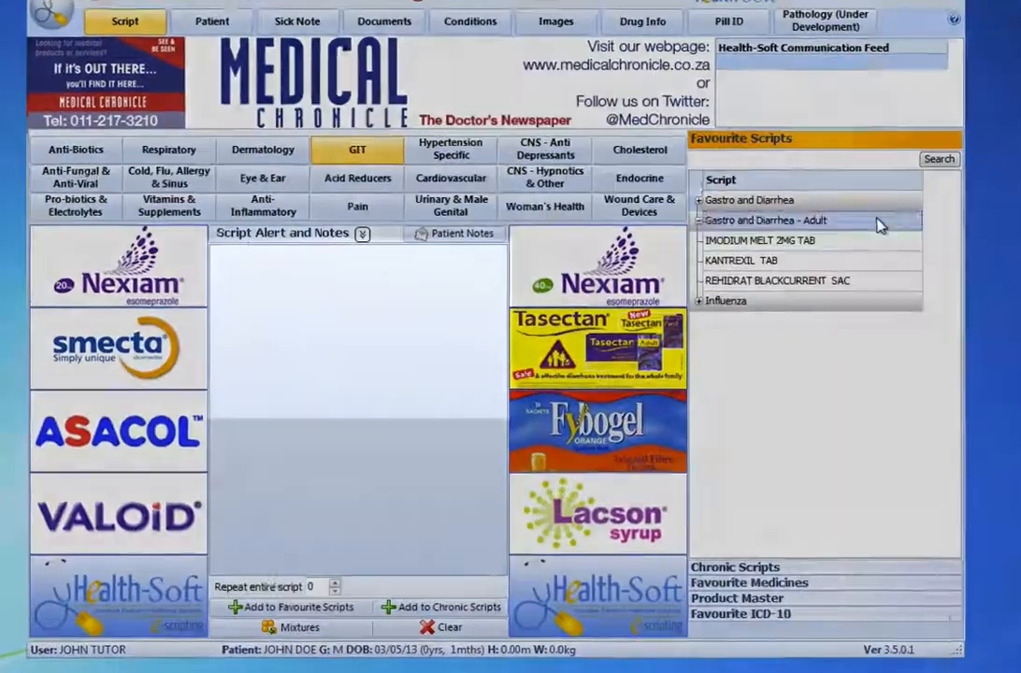
Step: Load the whole "Gastro and Diarrhea - Adult" favourite into the script, then clear the script again
{"action": "double_click", "coordinate": [870, 243]}
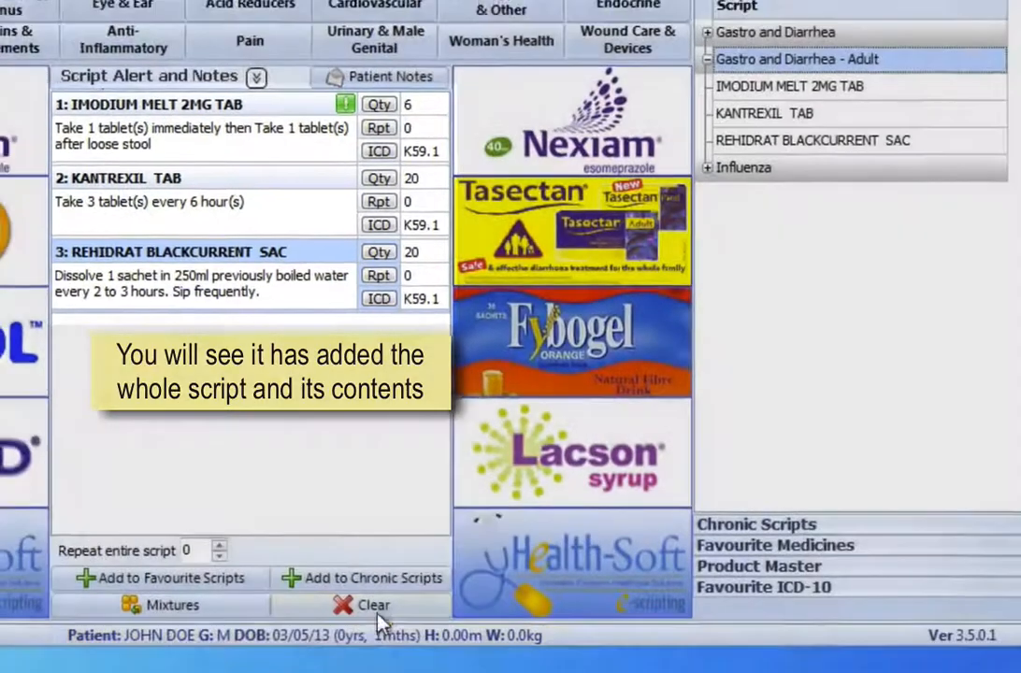
{"action": "left_click", "coordinate": [374, 605]}
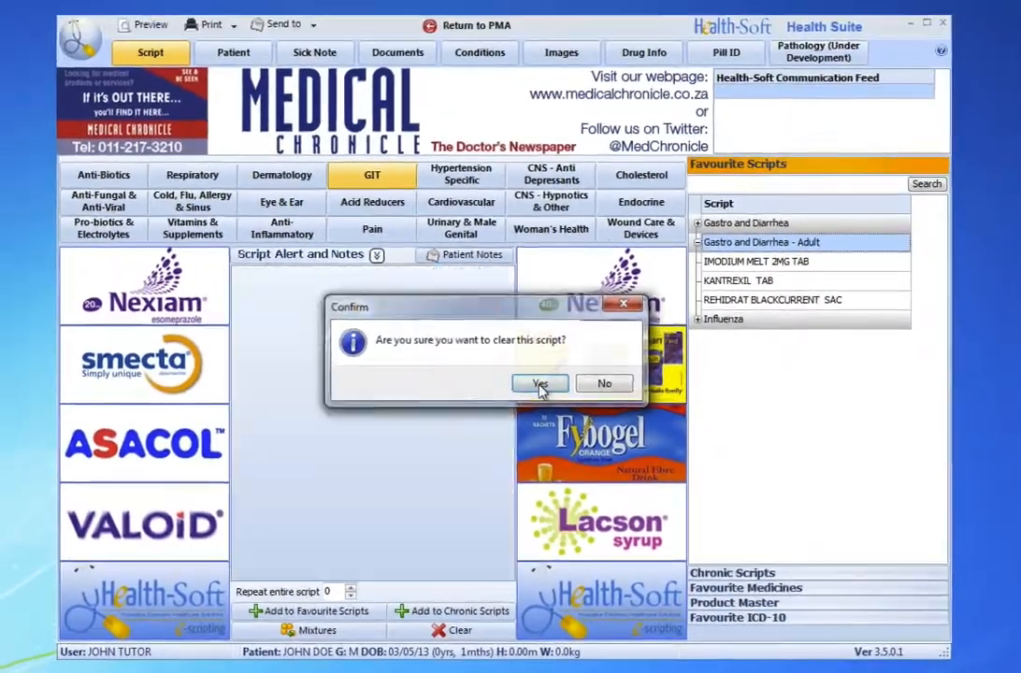
{"action": "left_click", "coordinate": [540, 385]}
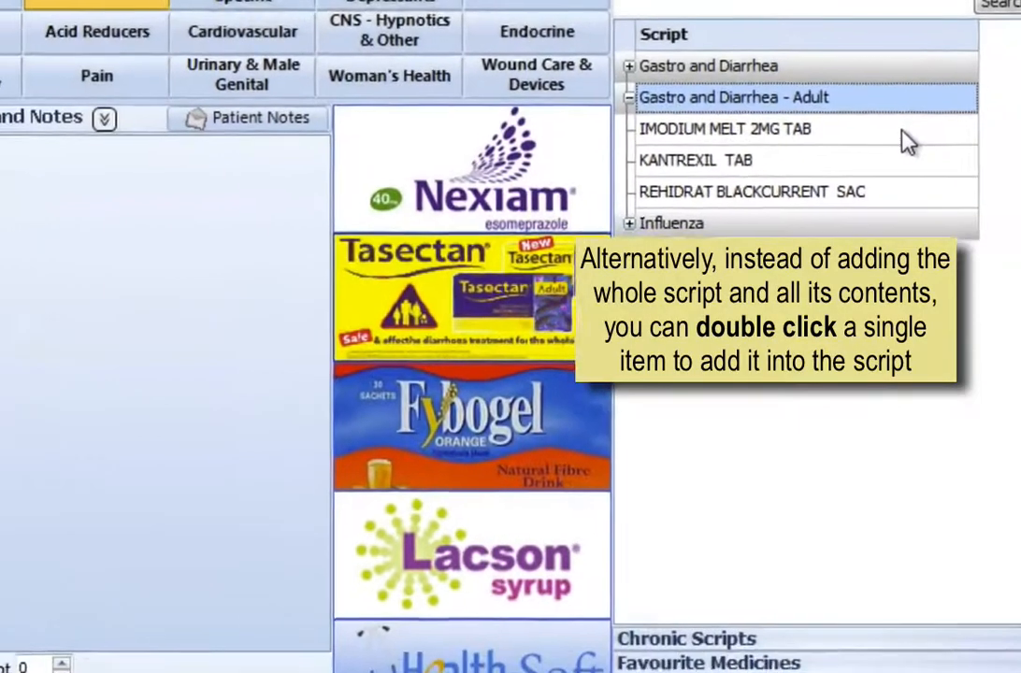
Step: Add single items from the "Gastro and Diarrhea - Adult" favourite, starting with IMODIUM MELT 2MG TAB, into the script
{"action": "double_click", "coordinate": [917, 146]}
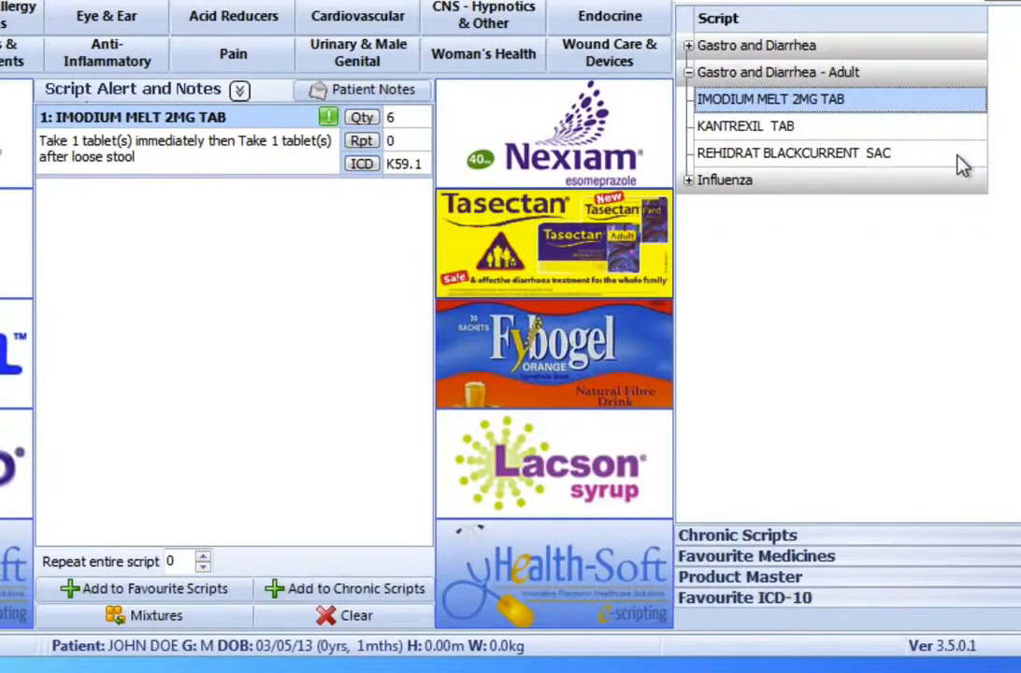
{"action": "double_click", "coordinate": [960, 156]}
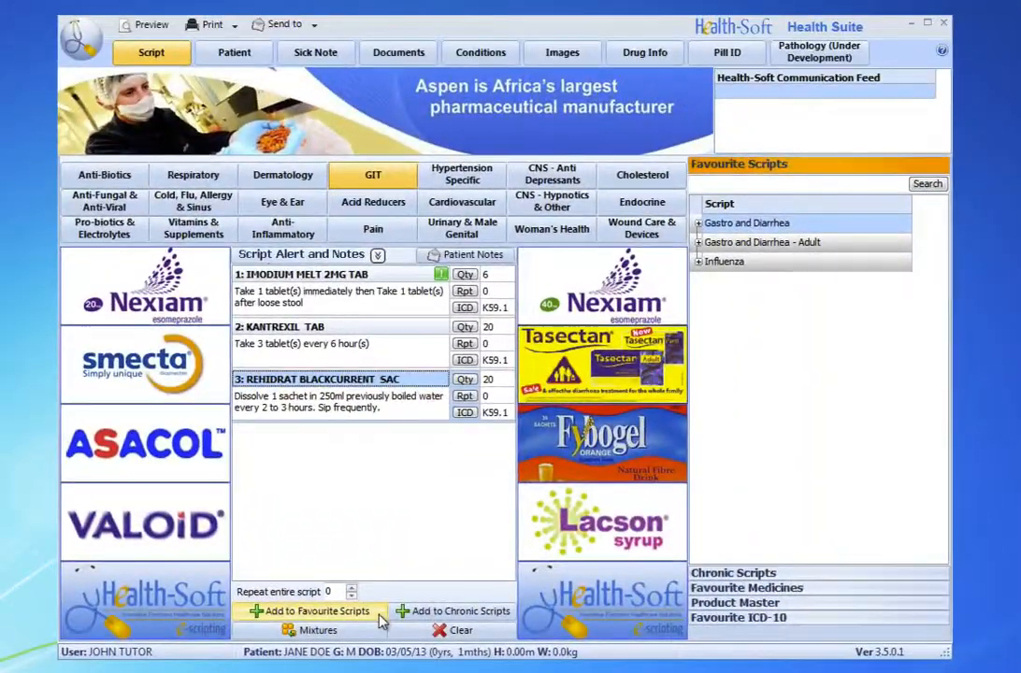
Step: Replace the "Gastro and Diarrhea" favourite with the current script under the new name "Gastro and Diarrhea - Children" and expand it
{"action": "left_click", "coordinate": [381, 622]}
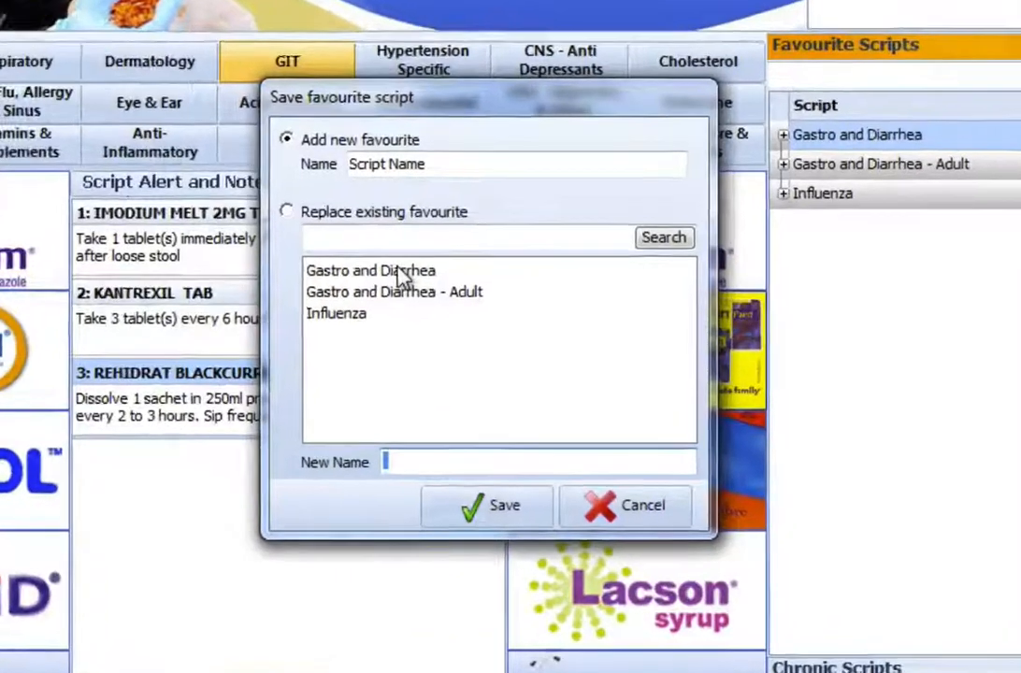
{"action": "left_click", "coordinate": [421, 292]}
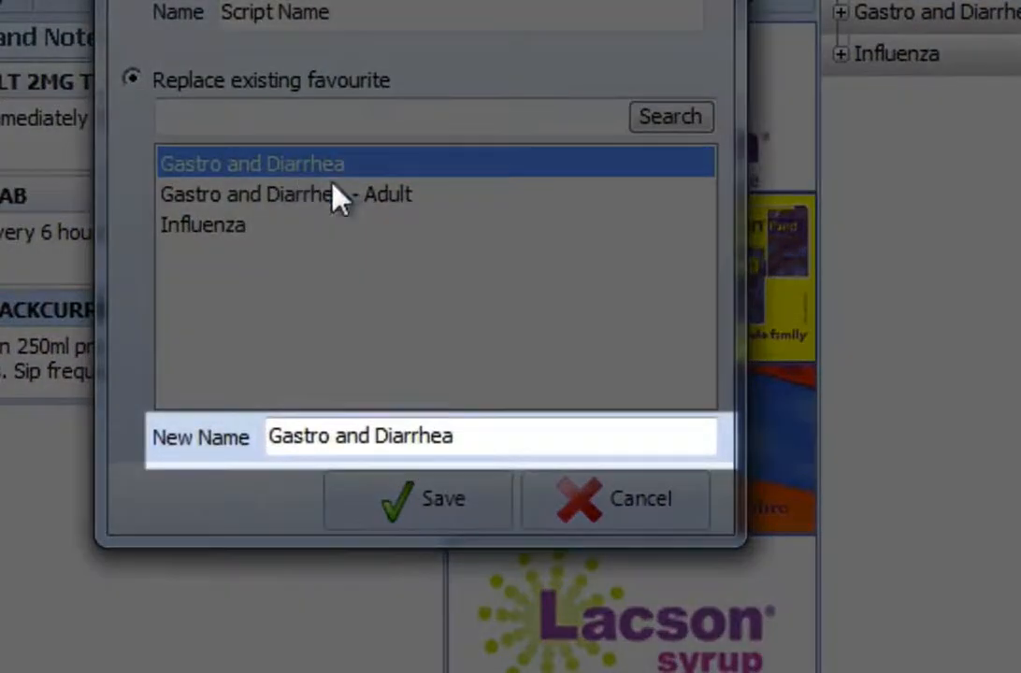
{"action": "left_click", "coordinate": [527, 433]}
{"action": "left_click", "coordinate": [528, 434]}
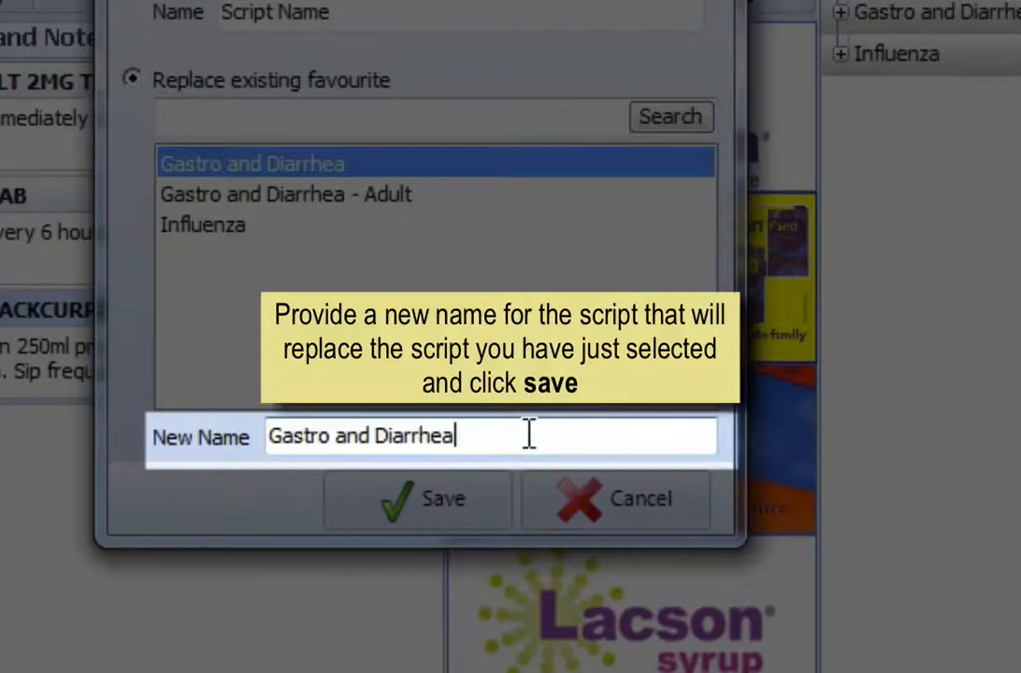
{"action": "type", "text": "- Children"}
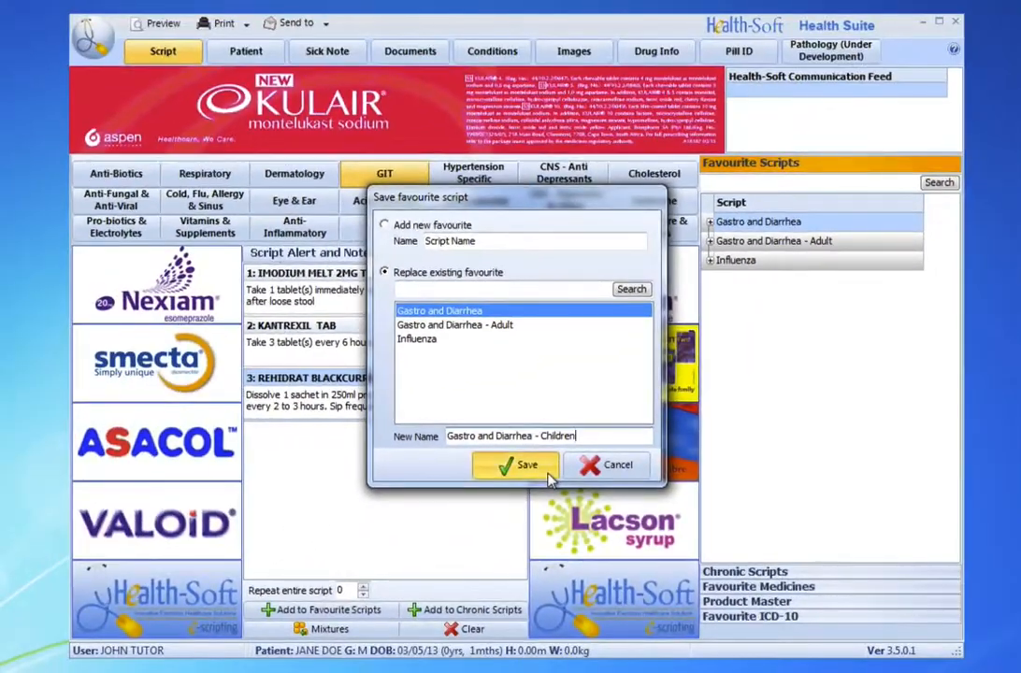
{"action": "left_click", "coordinate": [548, 475]}
{"action": "left_click", "coordinate": [710, 240]}
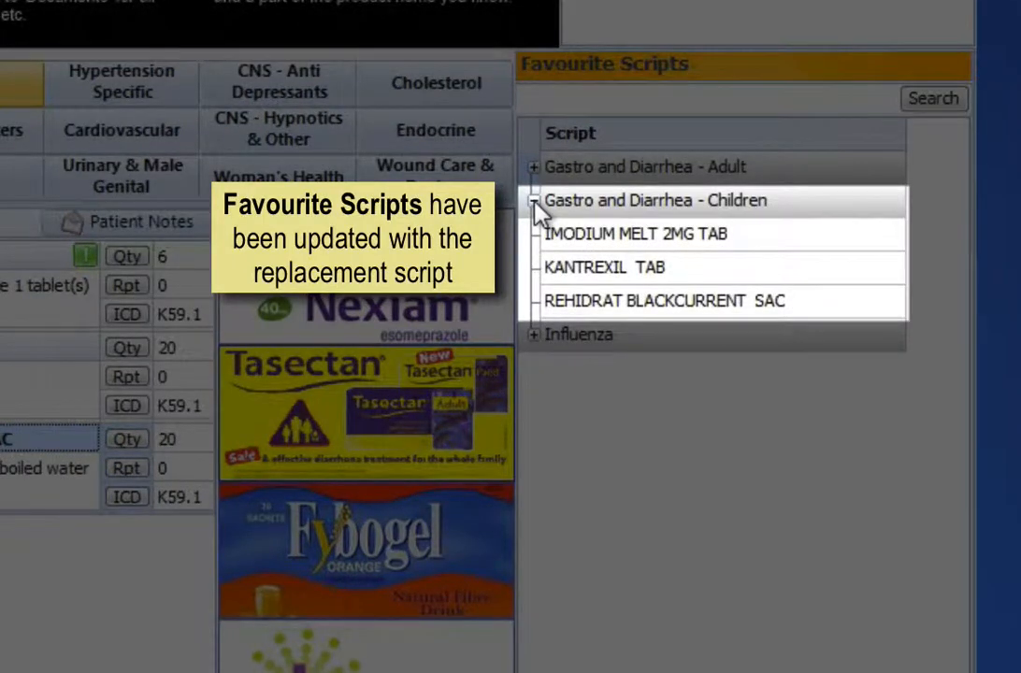
{"action": "left_click", "coordinate": [534, 202]}
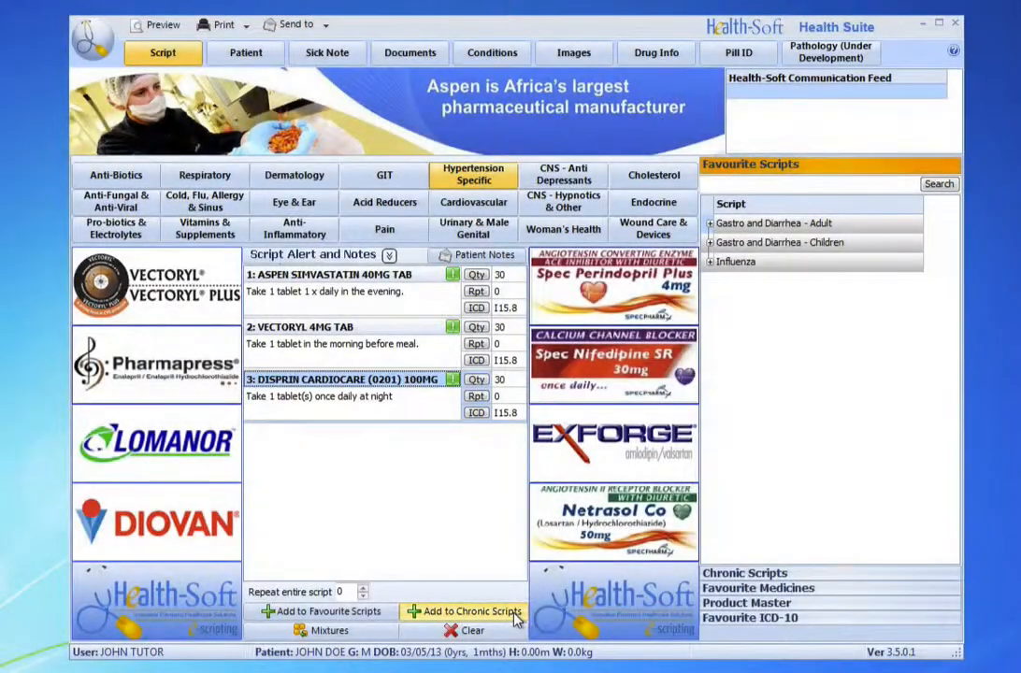
Step: Save the current script as a new chronic script named "BP and Cholesterol"
{"action": "left_click", "coordinate": [511, 609]}
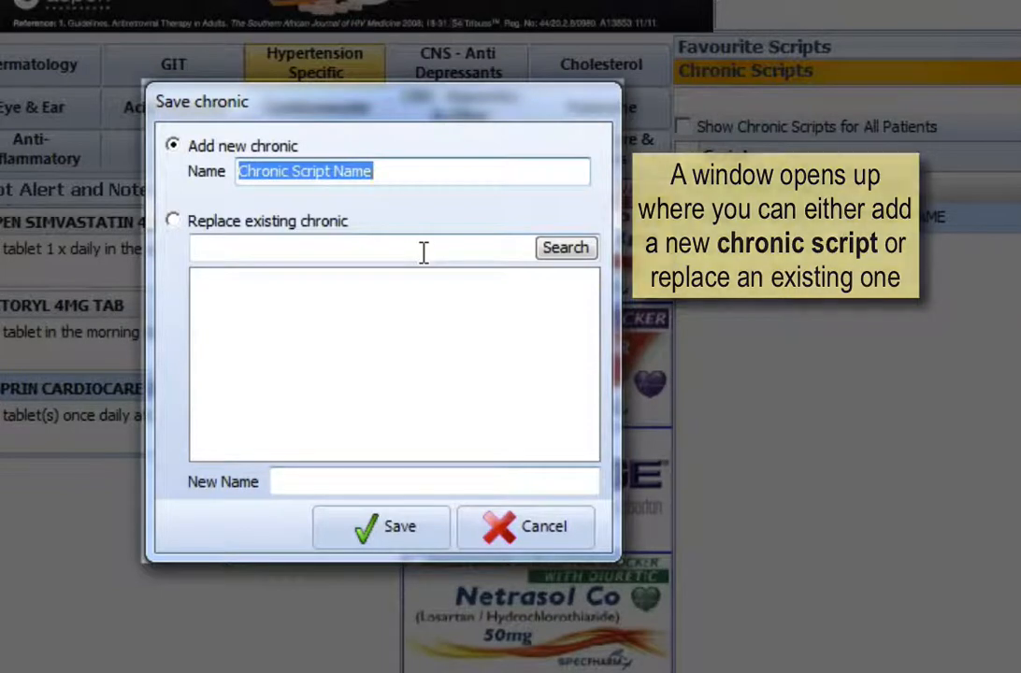
{"action": "type", "text": "BP "}
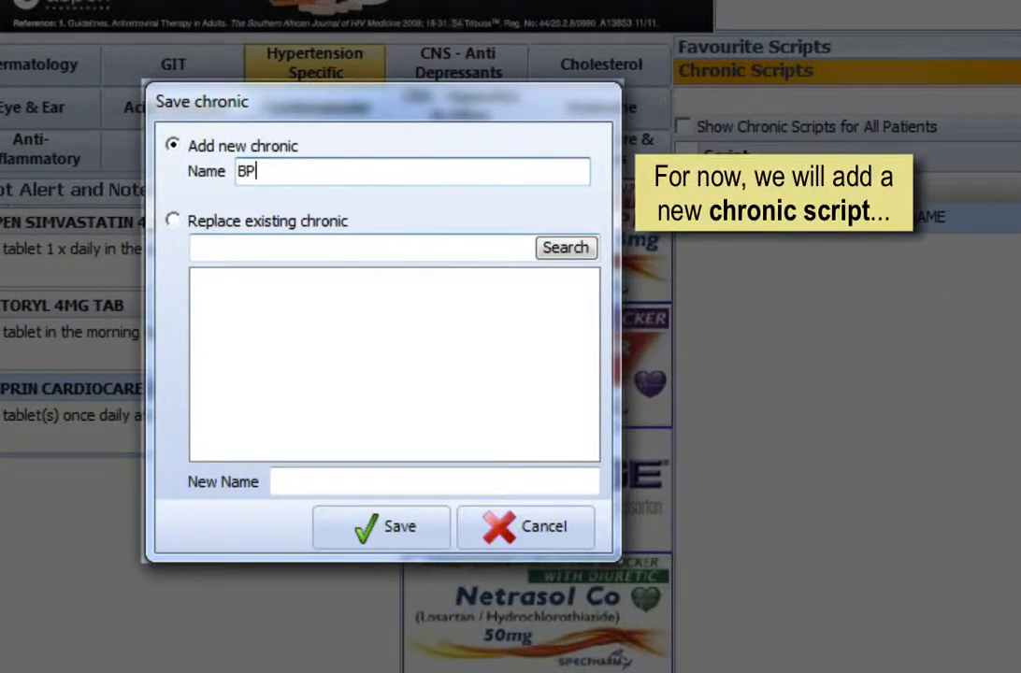
{"action": "type", "text": "and Ch"}
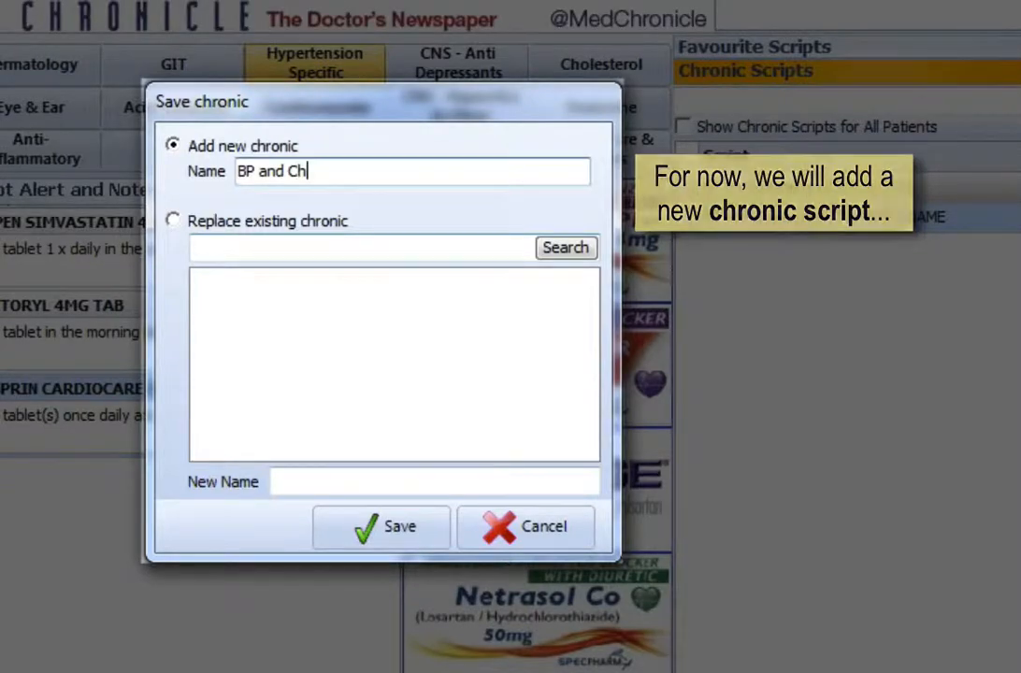
{"action": "type", "text": "oles"}
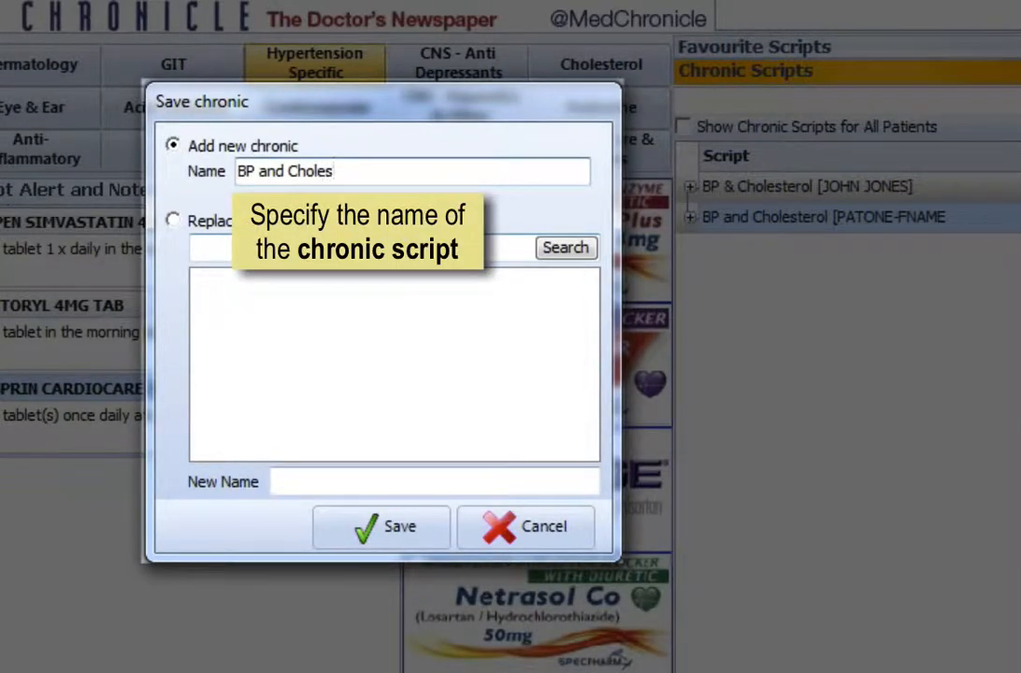
{"action": "type", "text": "terol"}
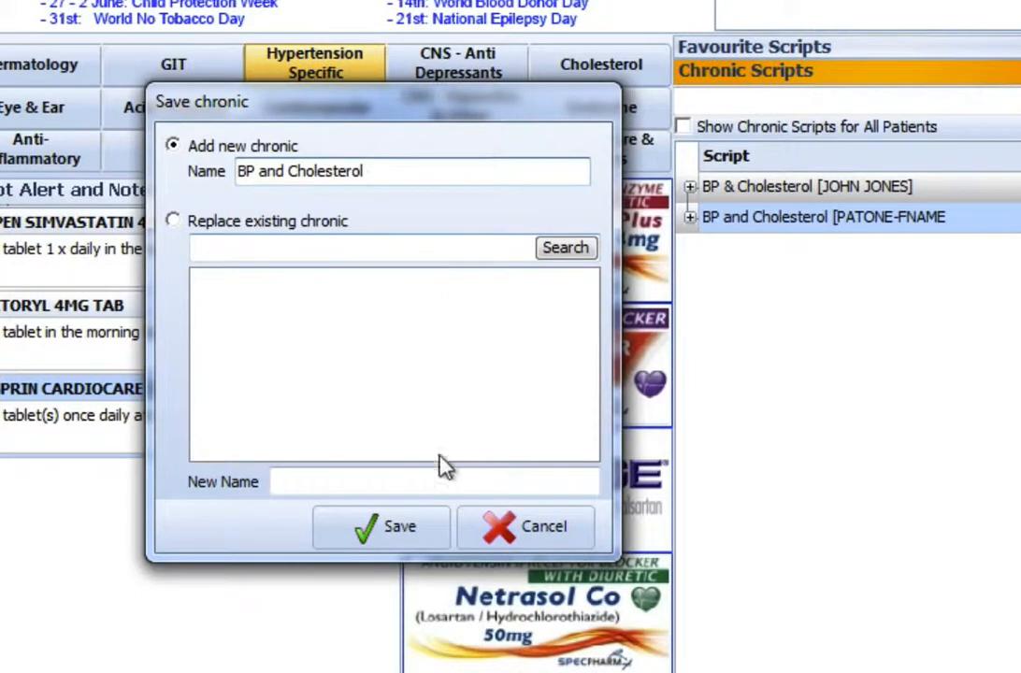
{"action": "left_click", "coordinate": [432, 542]}
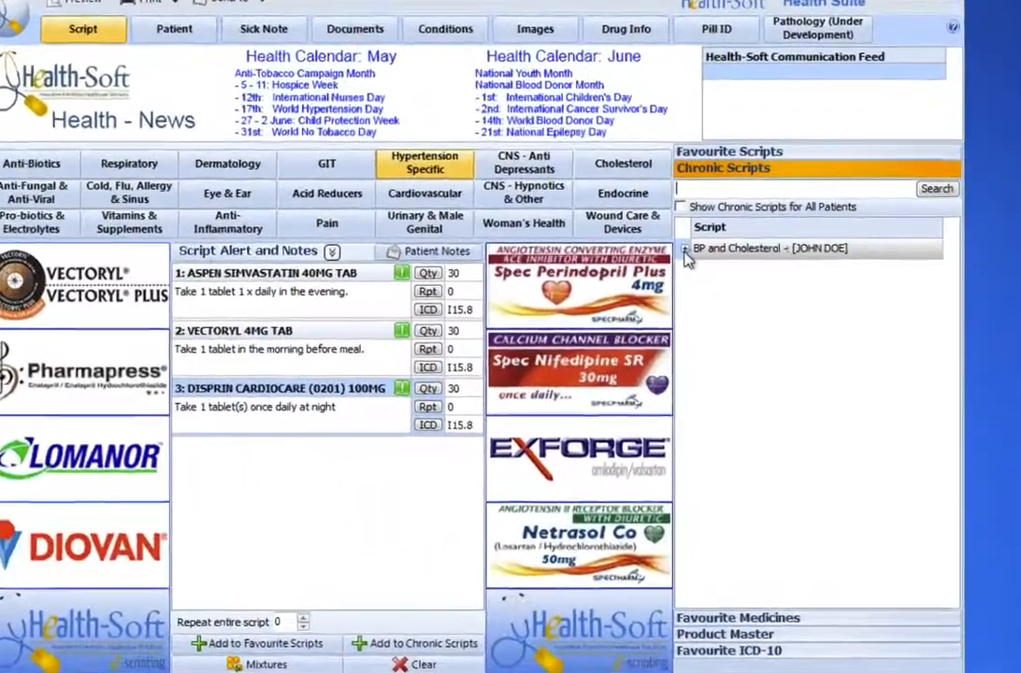
Step: Expand the patient's chronic script, enable showing chronic scripts for all patients, and search with the name left blank
{"action": "left_click", "coordinate": [685, 250]}
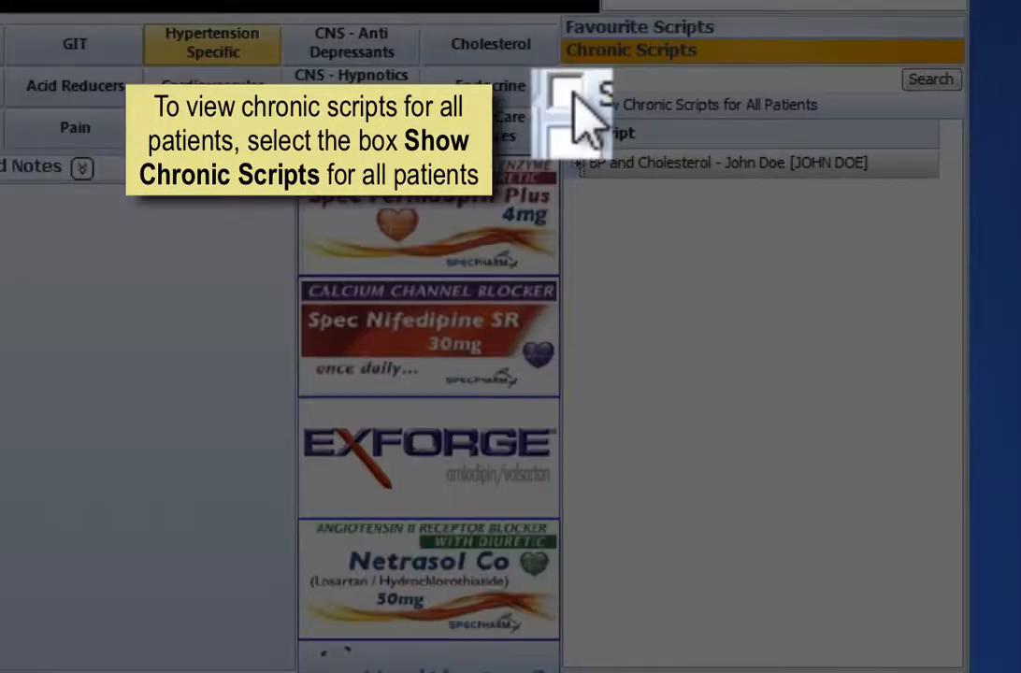
{"action": "left_click", "coordinate": [529, 103]}
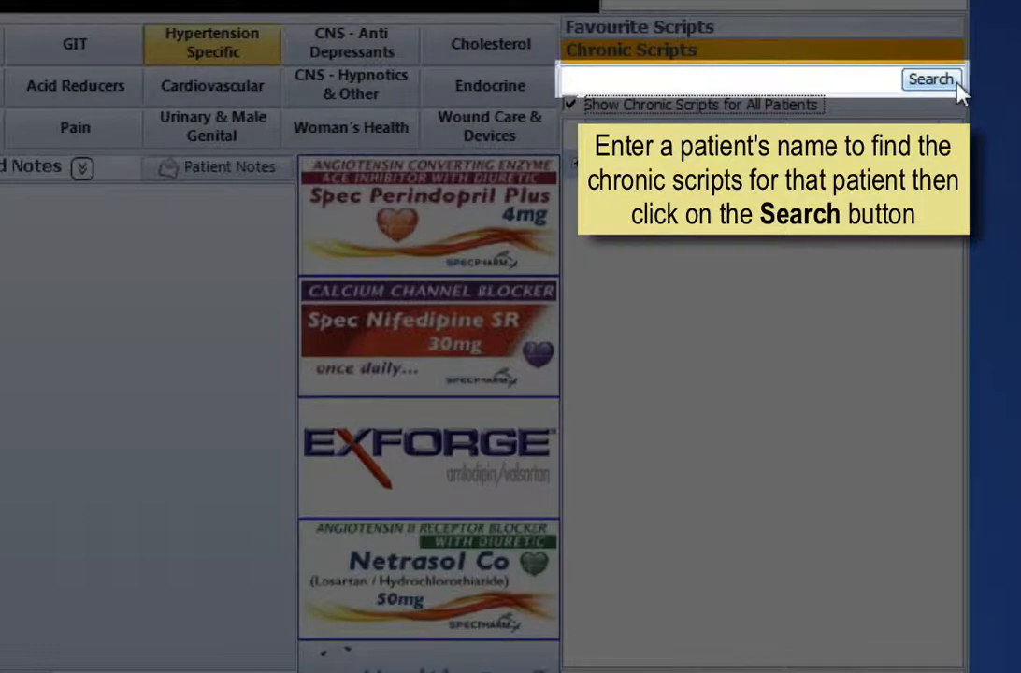
{"action": "left_click", "coordinate": [956, 80]}
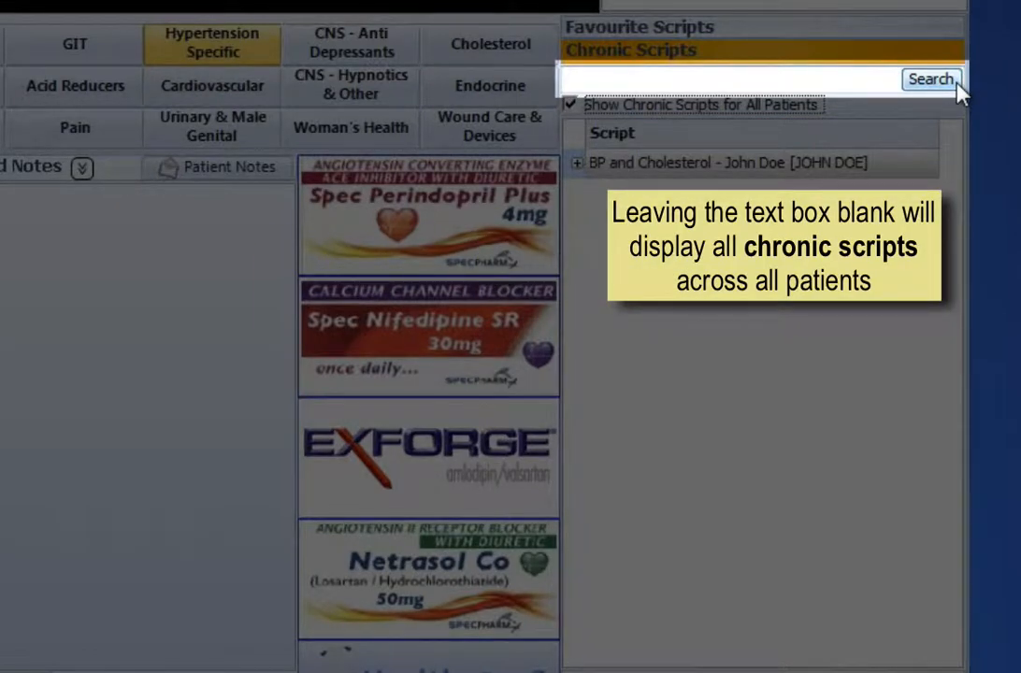
{"action": "left_click", "coordinate": [930, 80]}
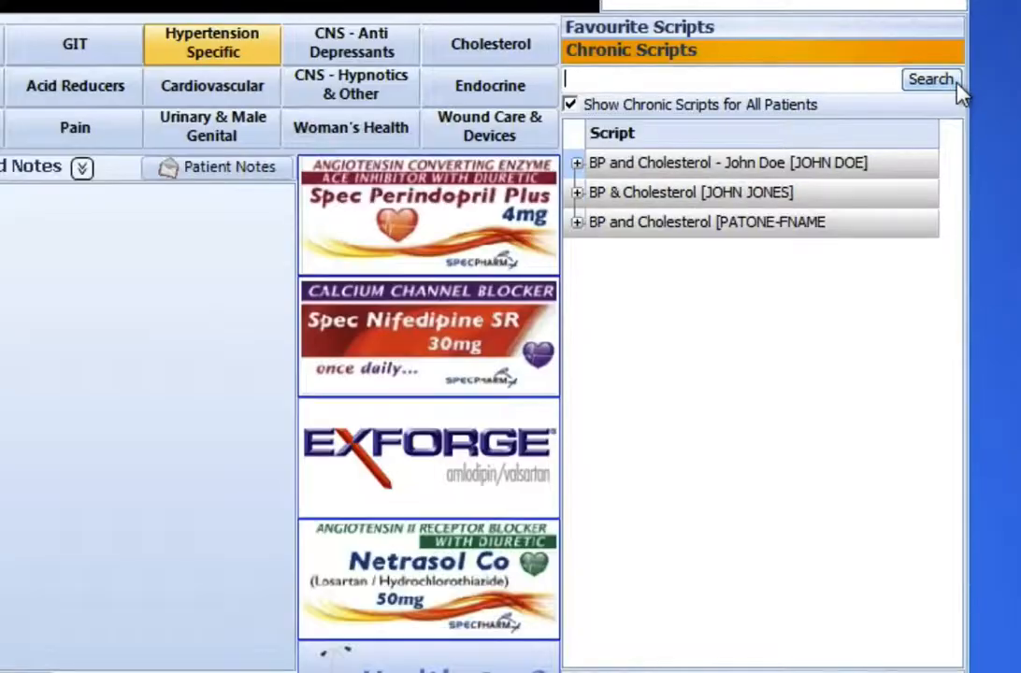
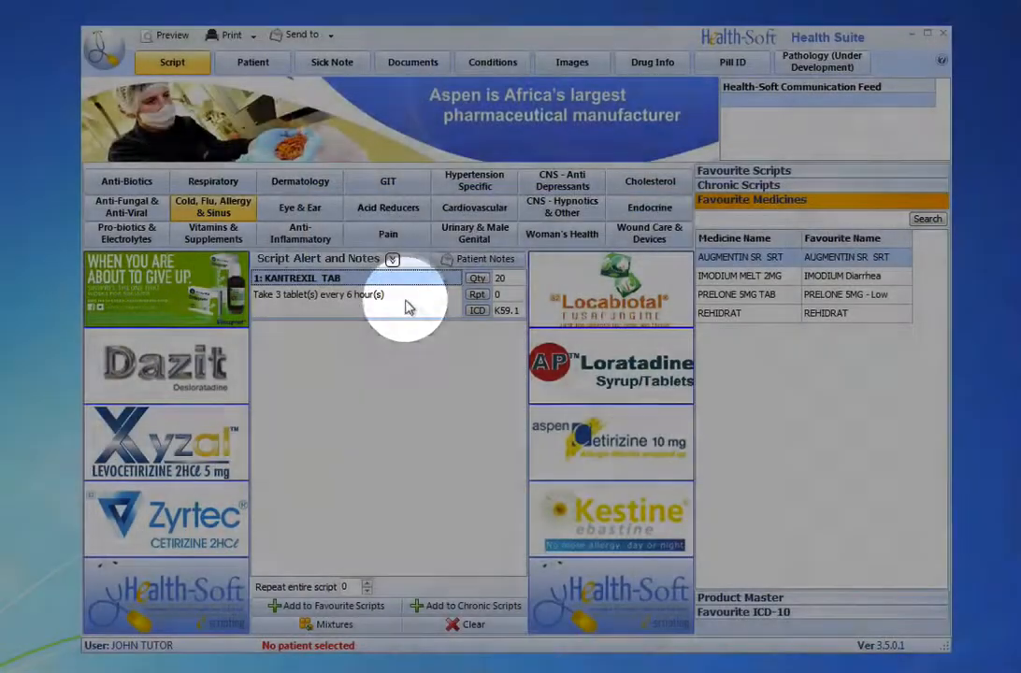
Step: Save the KANTREXIL TAB script line as a new favourite medicine named "KANTREXIL TAB GASTRO"
{"action": "left_click", "coordinate": [406, 299]}
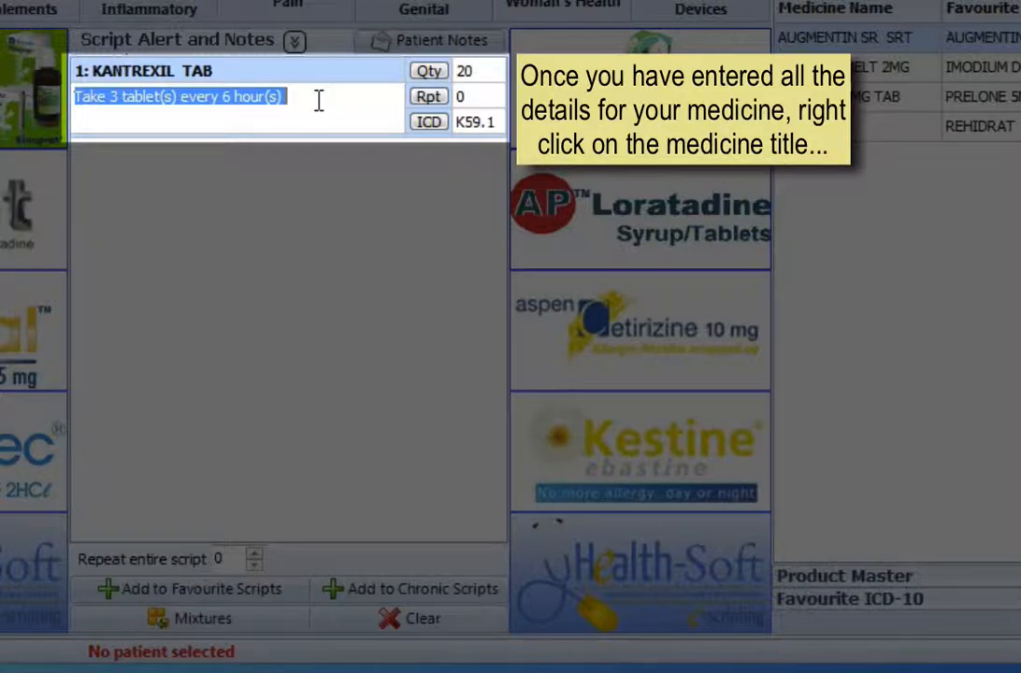
{"action": "left_click", "coordinate": [319, 100]}
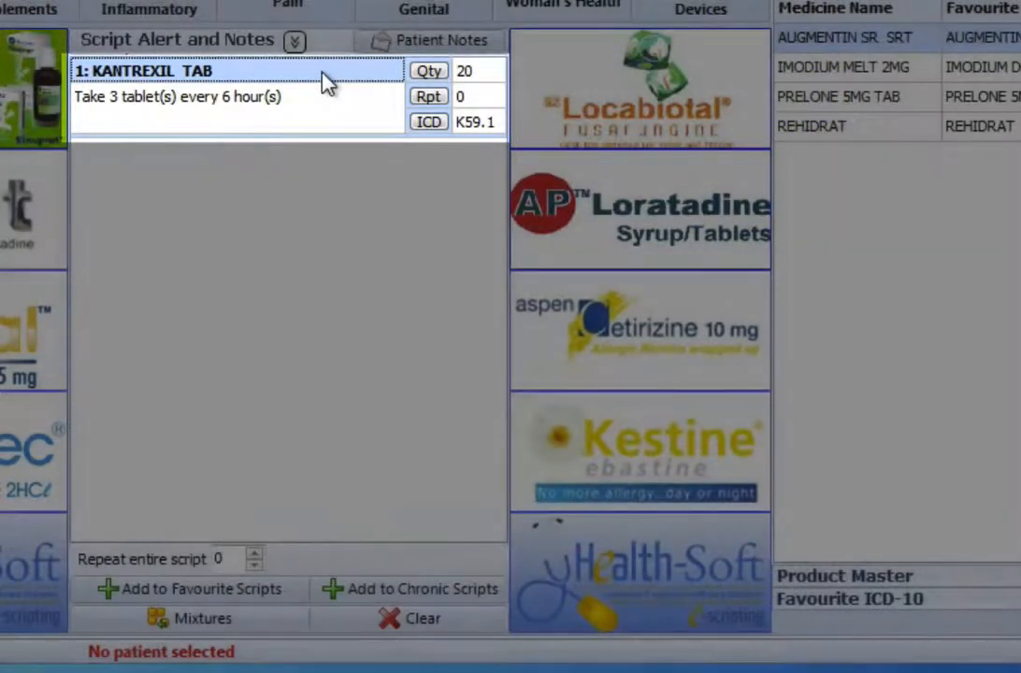
{"action": "right_click", "coordinate": [327, 82]}
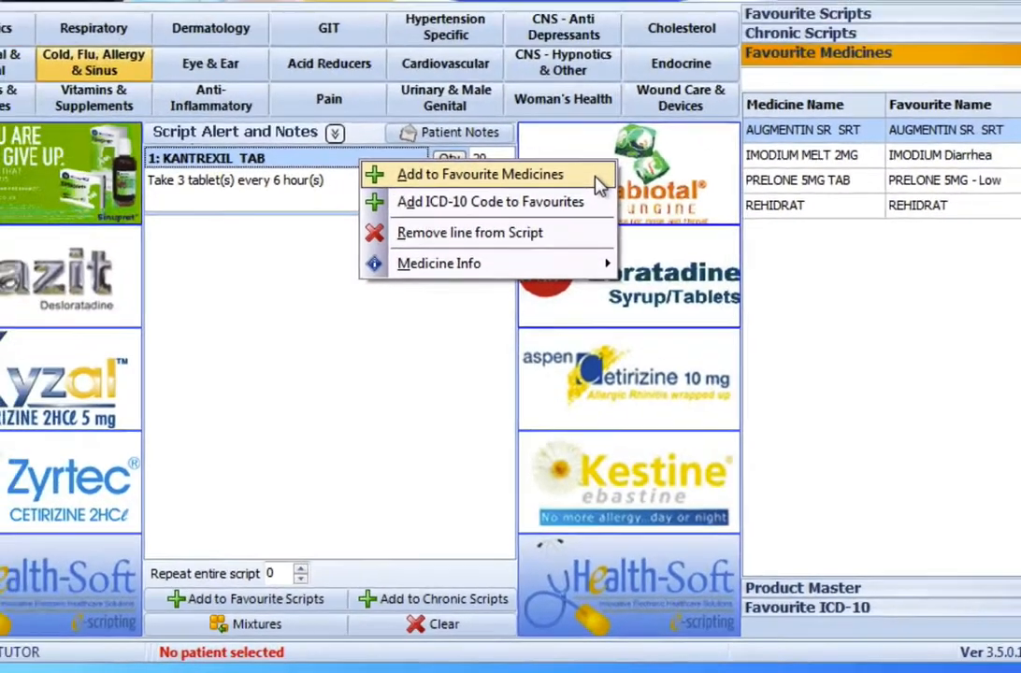
{"action": "left_click", "coordinate": [596, 175]}
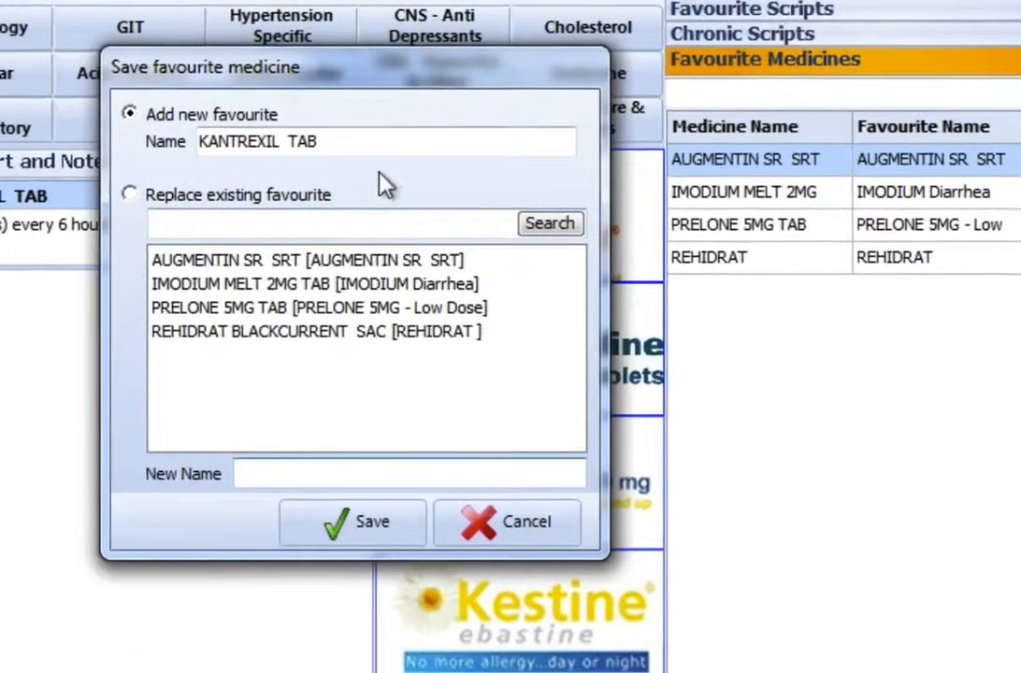
{"action": "left_click", "coordinate": [343, 177]}
{"action": "left_click", "coordinate": [286, 149]}
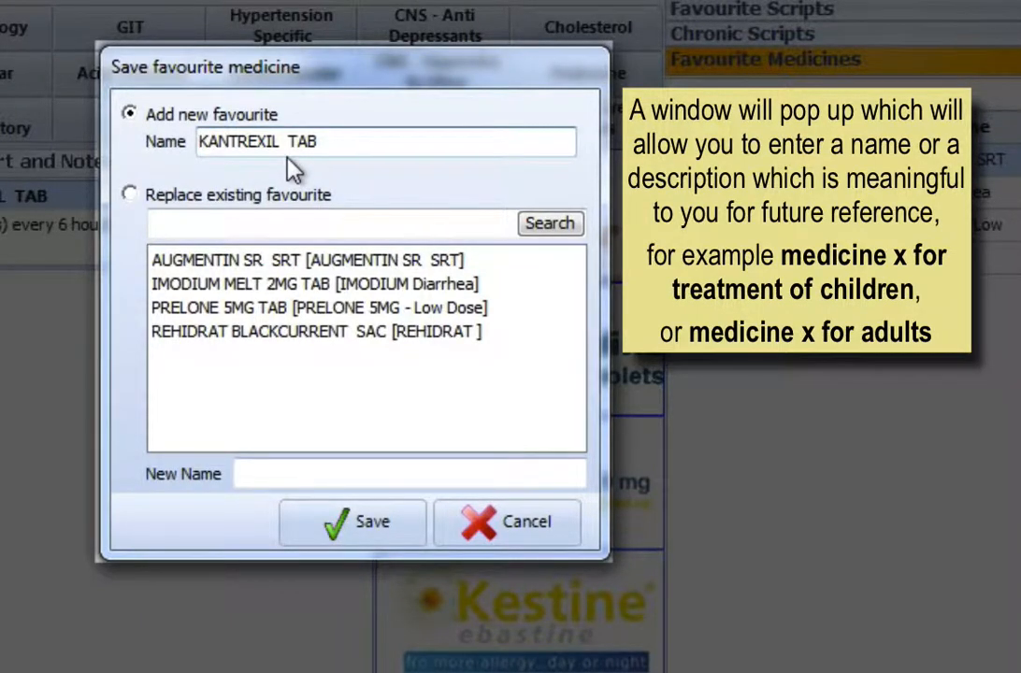
{"action": "left_click", "coordinate": [285, 149]}
{"action": "key", "text": "BackSpace"}
{"action": "left_click", "coordinate": [340, 133]}
{"action": "type", "text": "-"}
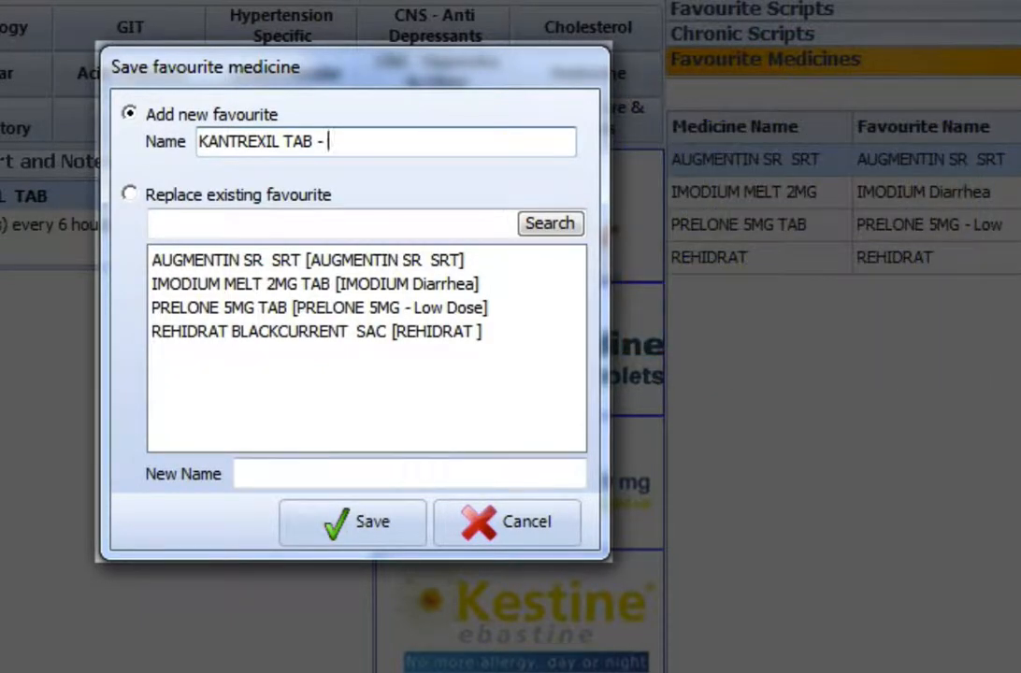
{"action": "key", "text": "BackSpace"}
{"action": "type", "text": "GASTRO"}
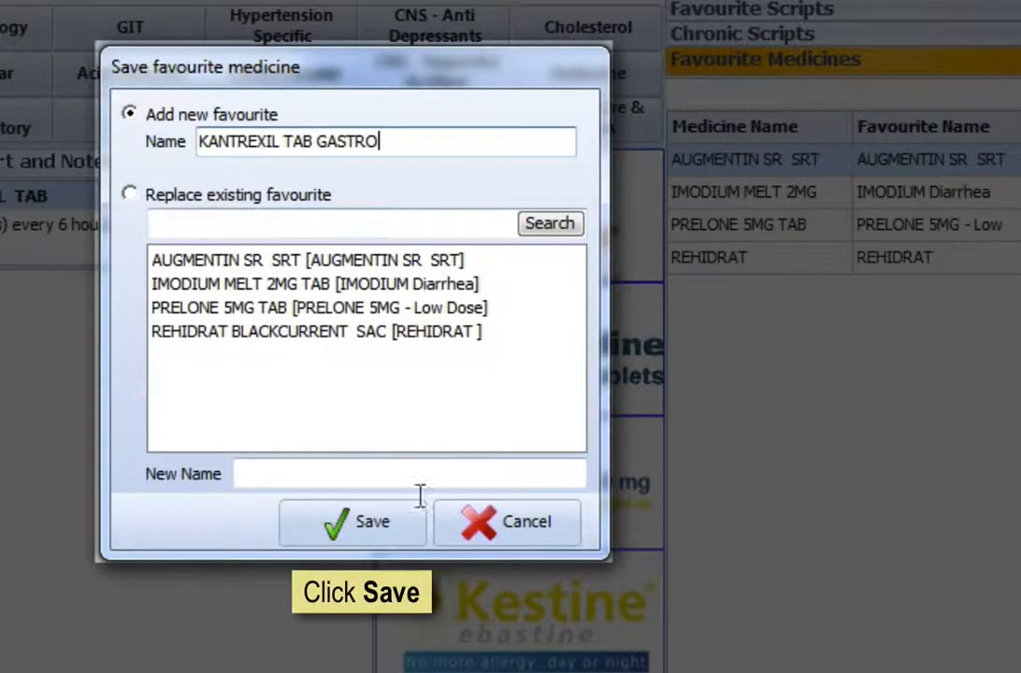
{"action": "left_click", "coordinate": [417, 541]}
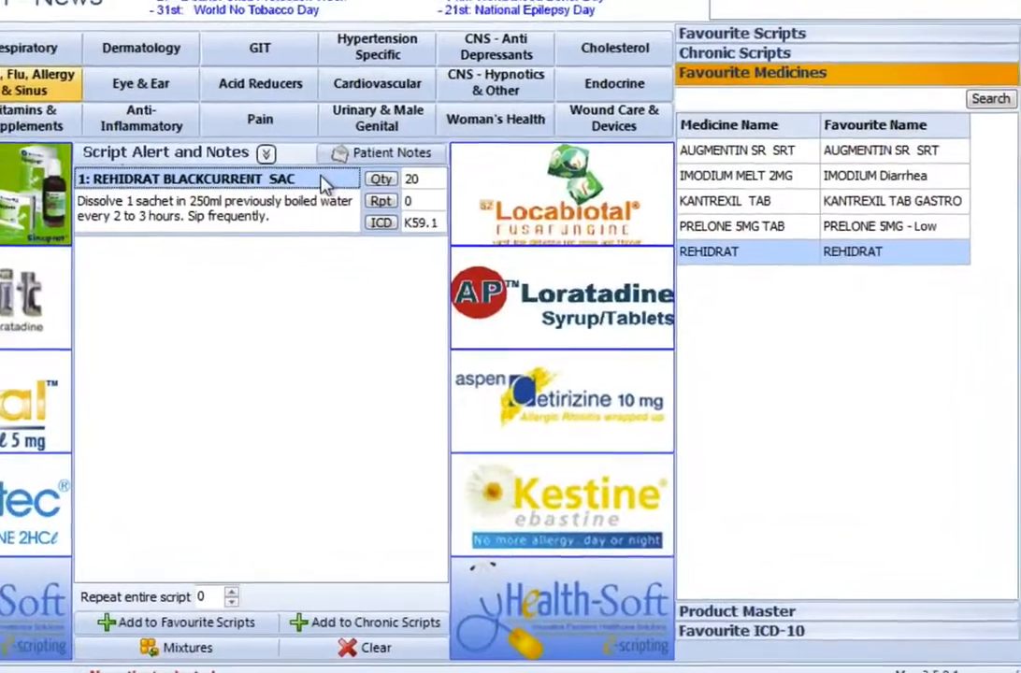
Step: Replace the REHIDRAT favourite medicine with the REHIDRAT BLACKCURRENT SAC script line under the new name "REHIDRAT ADULT"
{"action": "right_click", "coordinate": [325, 185]}
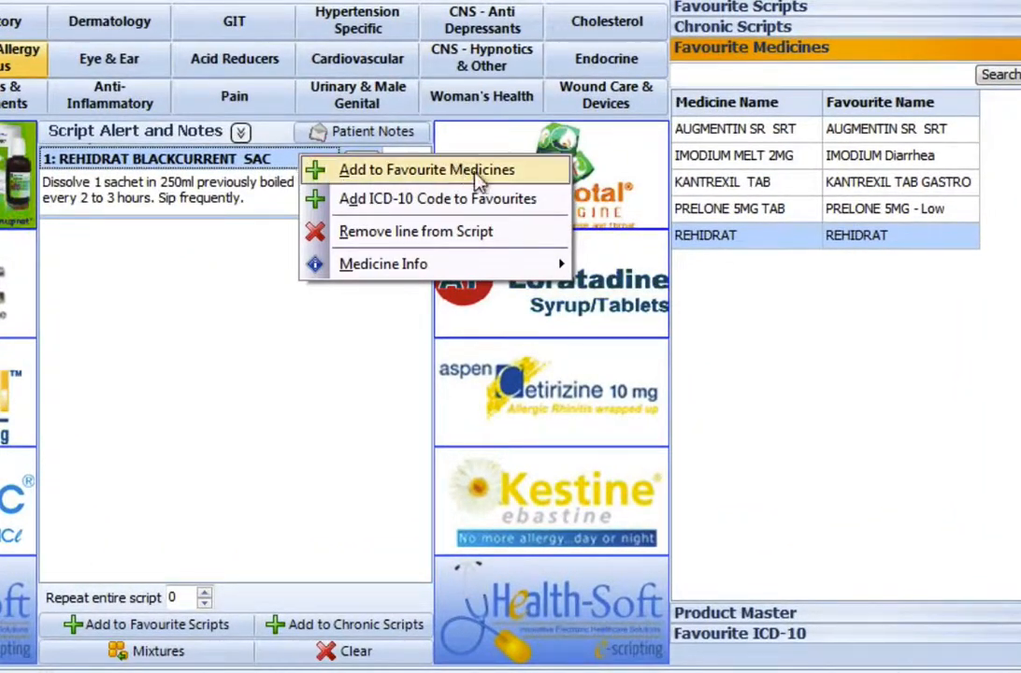
{"action": "left_click", "coordinate": [528, 172]}
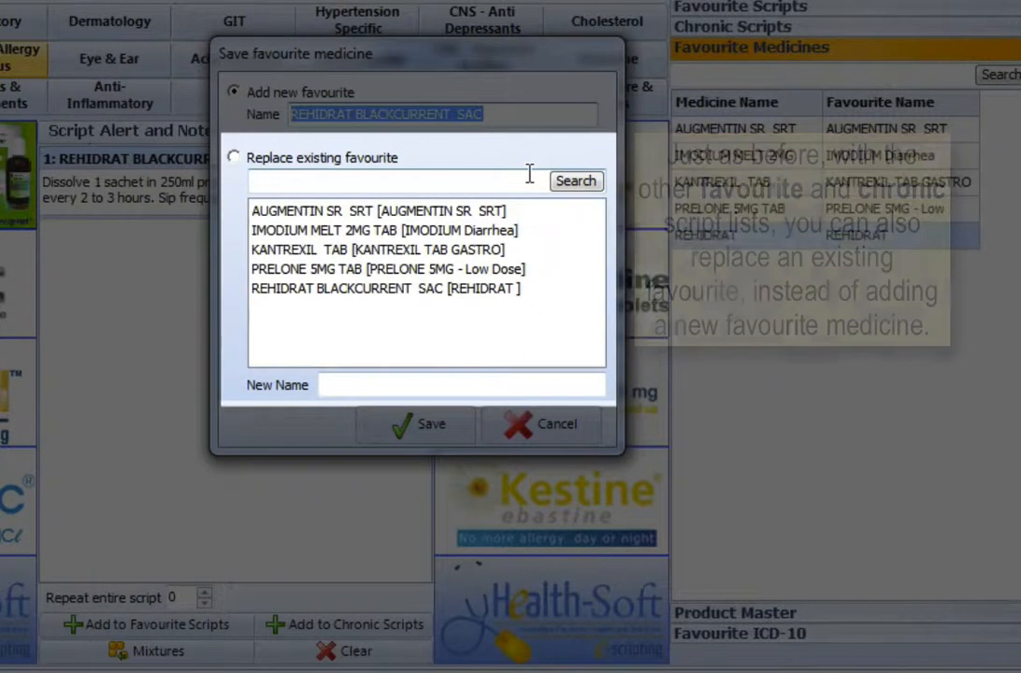
{"action": "left_click", "coordinate": [367, 291]}
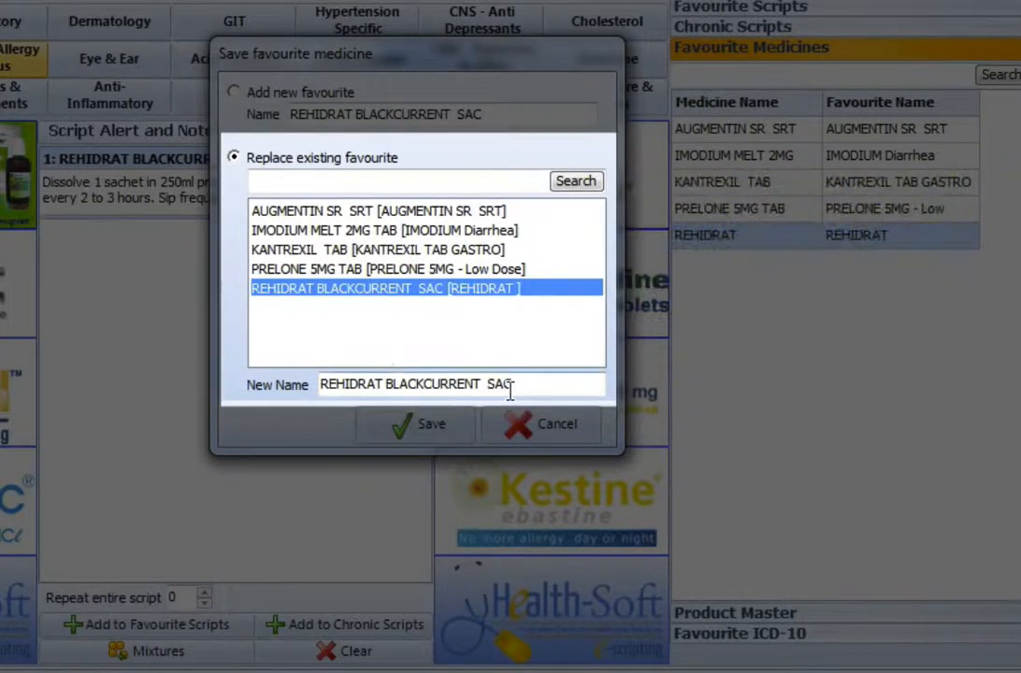
{"action": "left_click_drag", "start_coordinate": [386, 385], "coordinate": [686, 380]}
{"action": "key", "text": "BackSpace"}
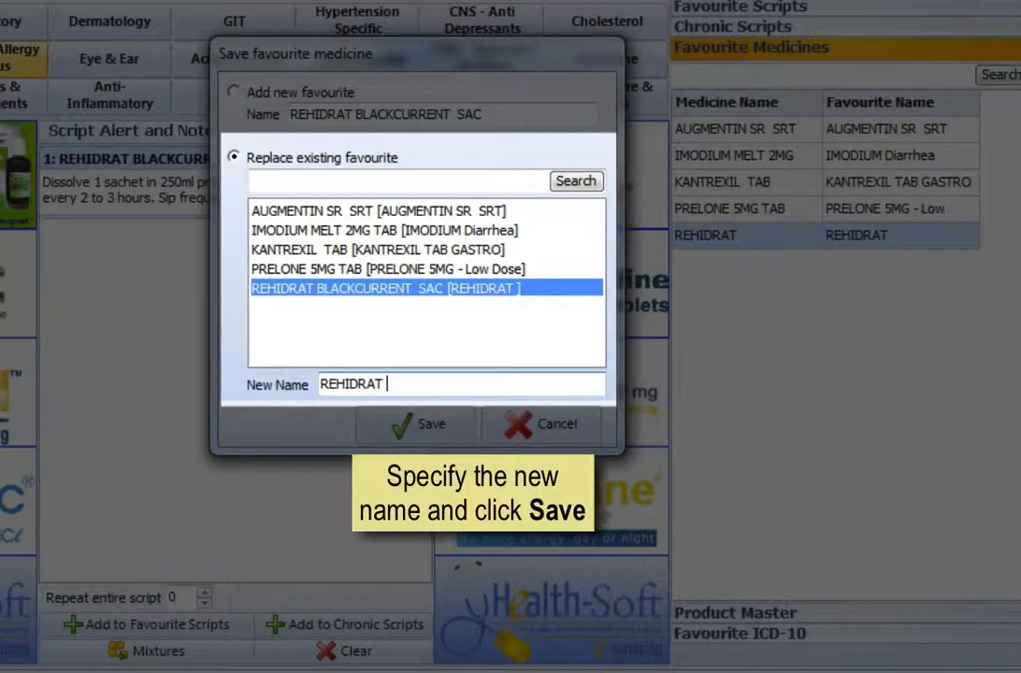
{"action": "type", "text": "ADULT"}
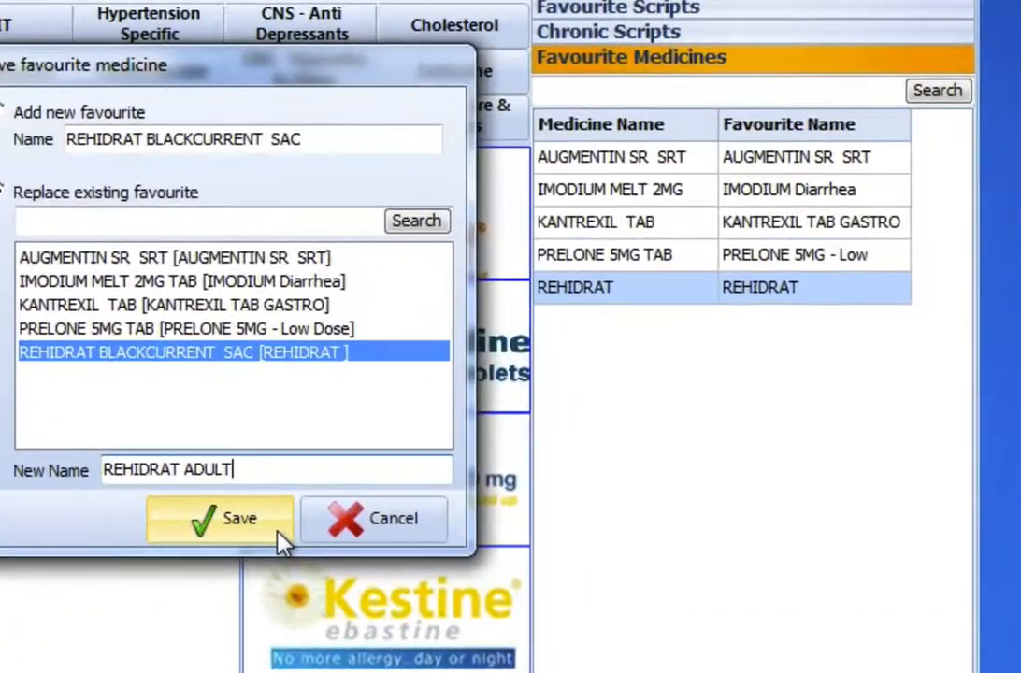
{"action": "left_click", "coordinate": [361, 496]}
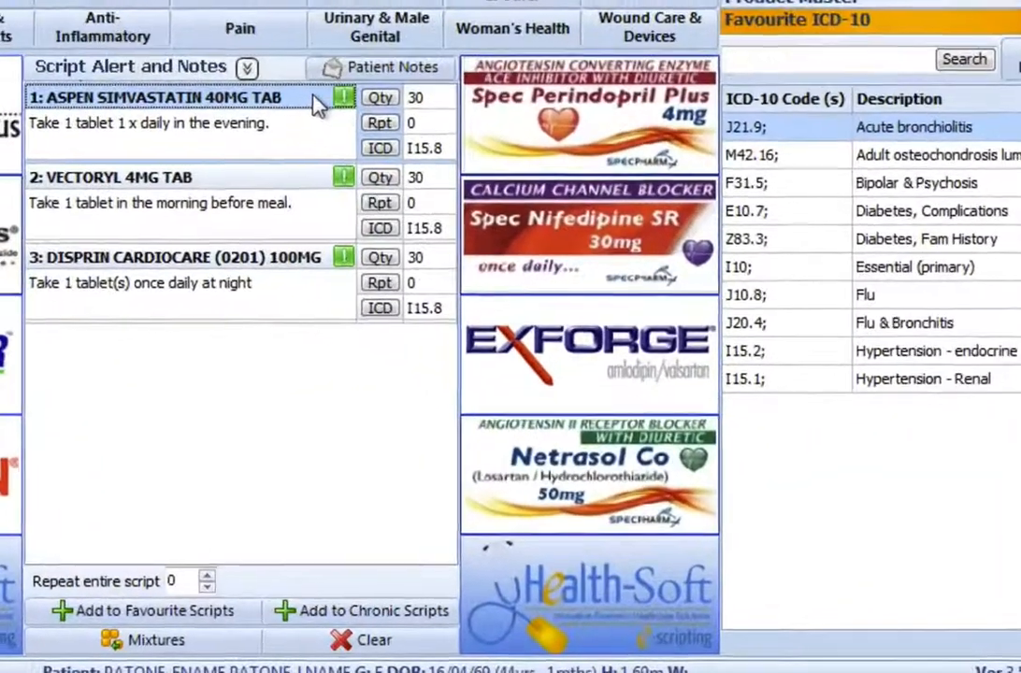
Step: Add the ASPEN SIMVASTATIN line's ICD-10 code to favourite ICD-10 codes named "Other secondary hypertension"
{"action": "right_click", "coordinate": [430, 277]}
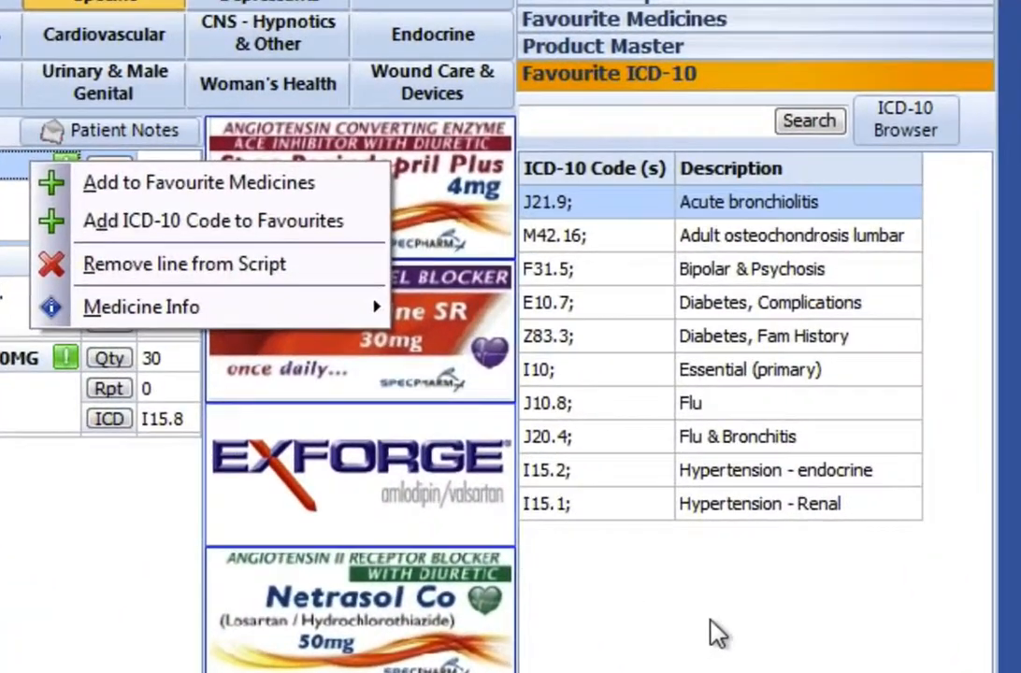
{"action": "left_click", "coordinate": [821, 540]}
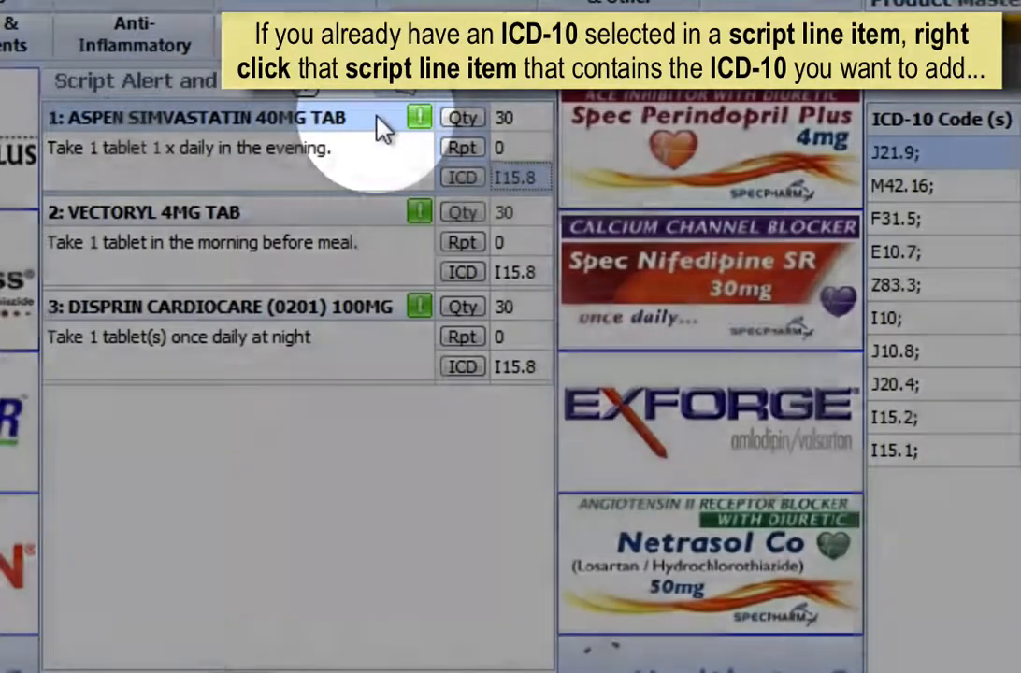
{"action": "right_click", "coordinate": [380, 129]}
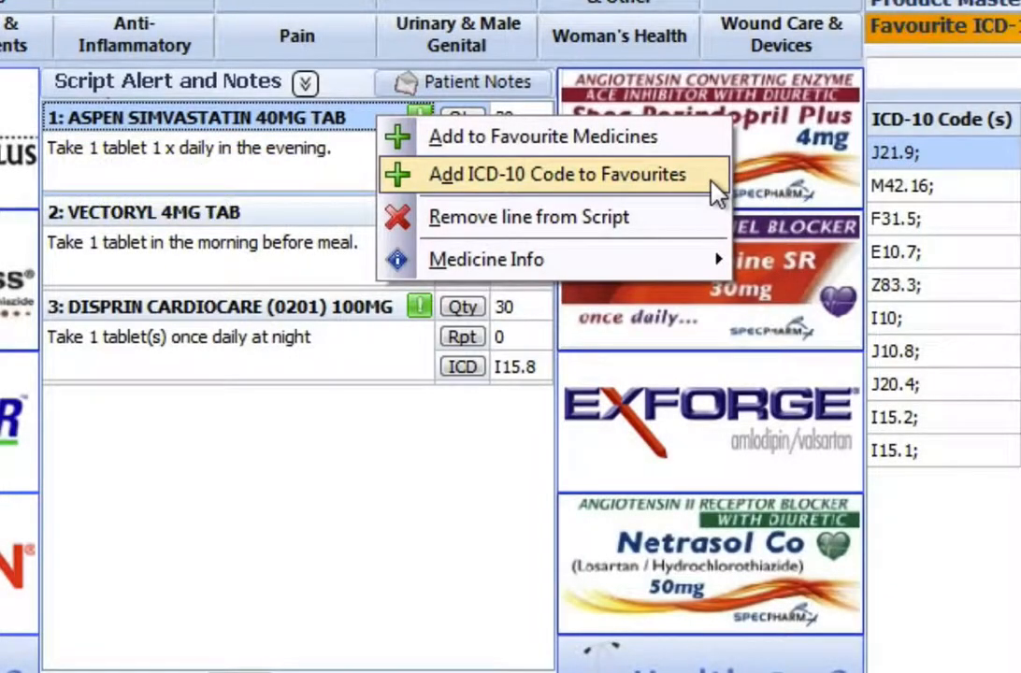
{"action": "left_click", "coordinate": [715, 180]}
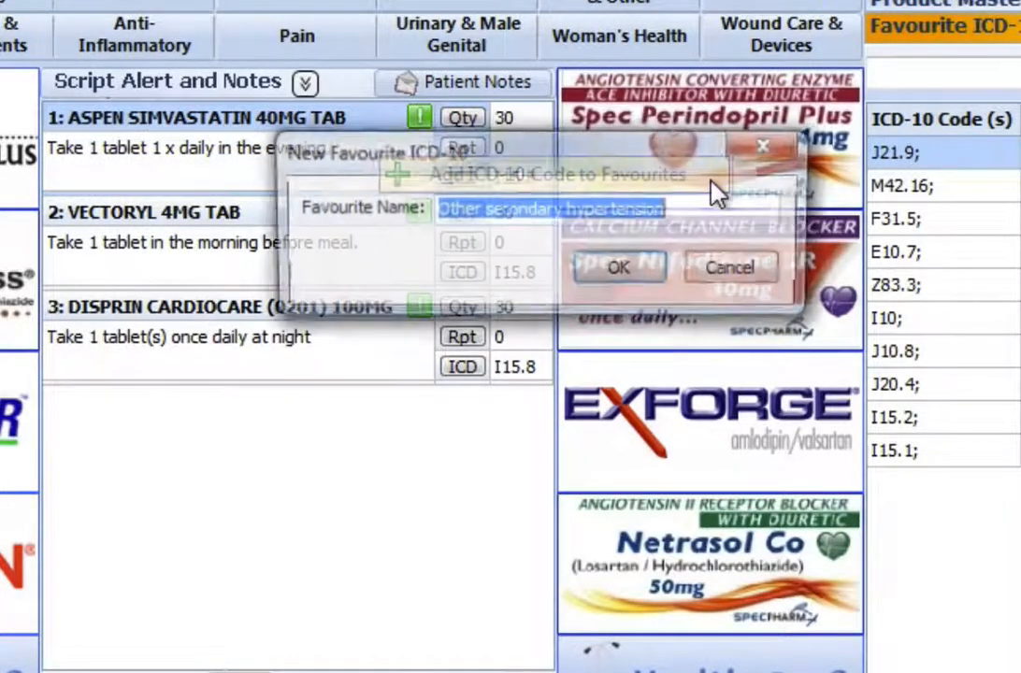
{"action": "left_click", "coordinate": [691, 202]}
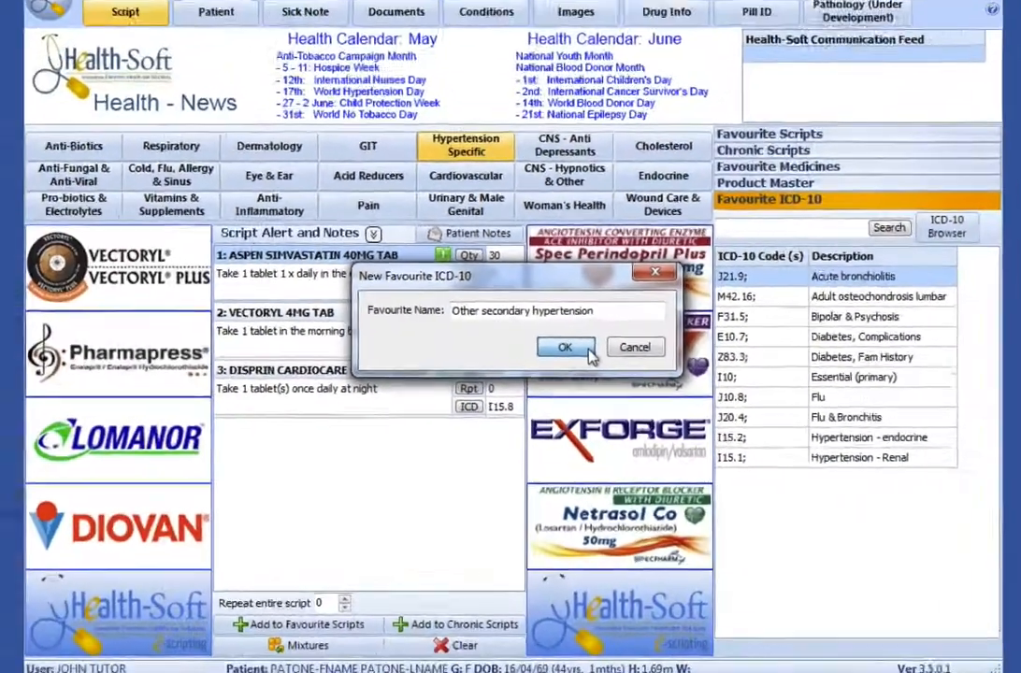
{"action": "left_click", "coordinate": [659, 274]}
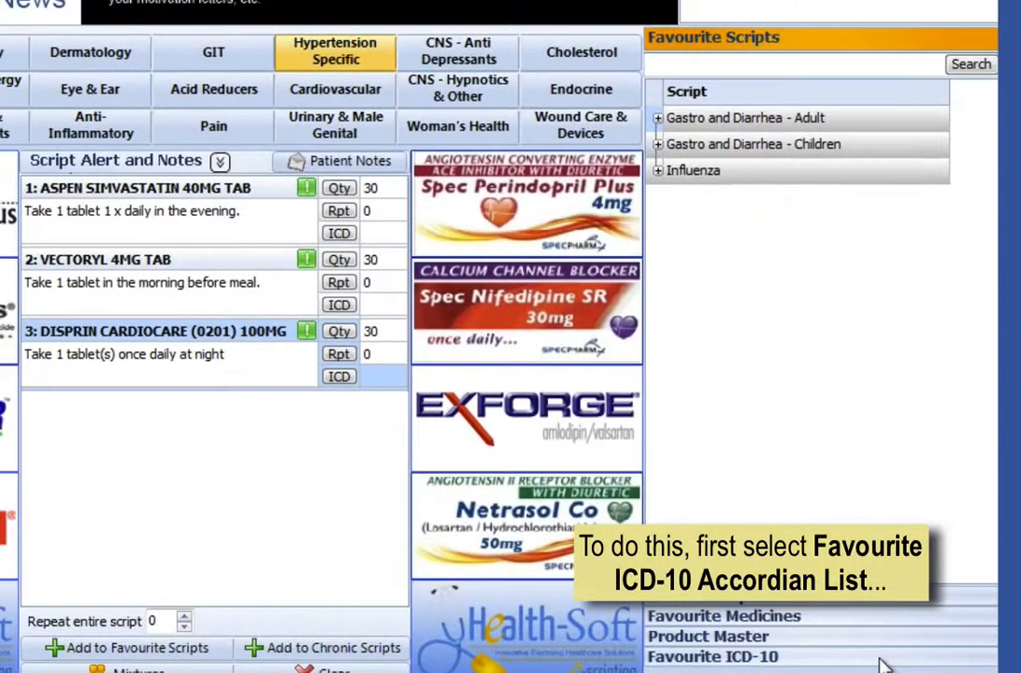
Step: Open the ICD-10 Browser from the favourite ICD-10 list and enter I15.8 as the ICD-10 code to search
{"action": "left_click", "coordinate": [884, 660]}
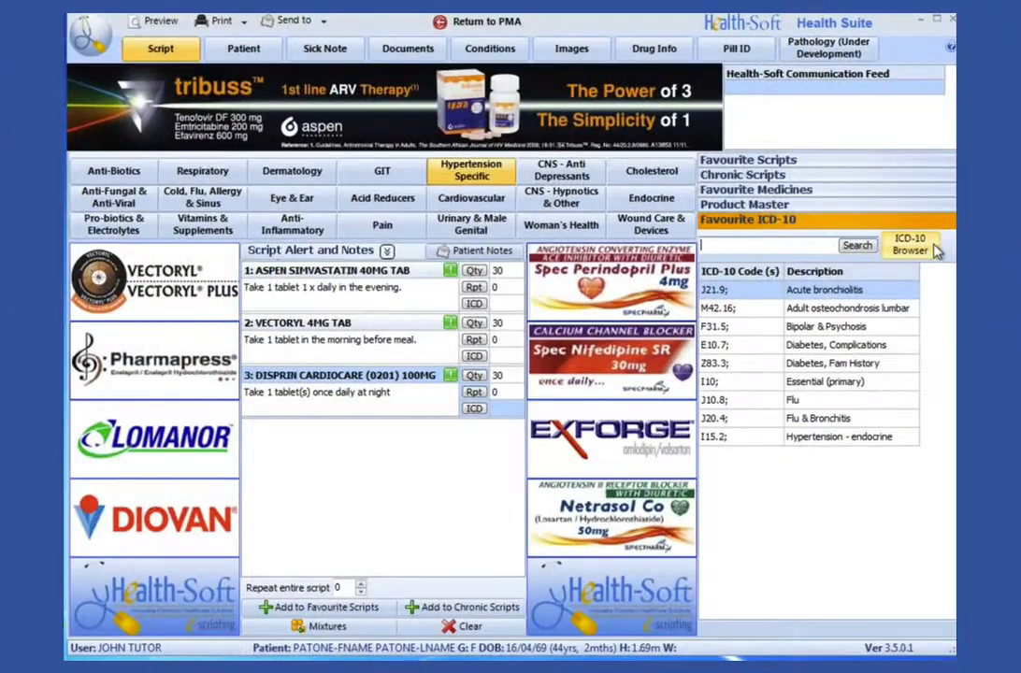
{"action": "left_click", "coordinate": [909, 244]}
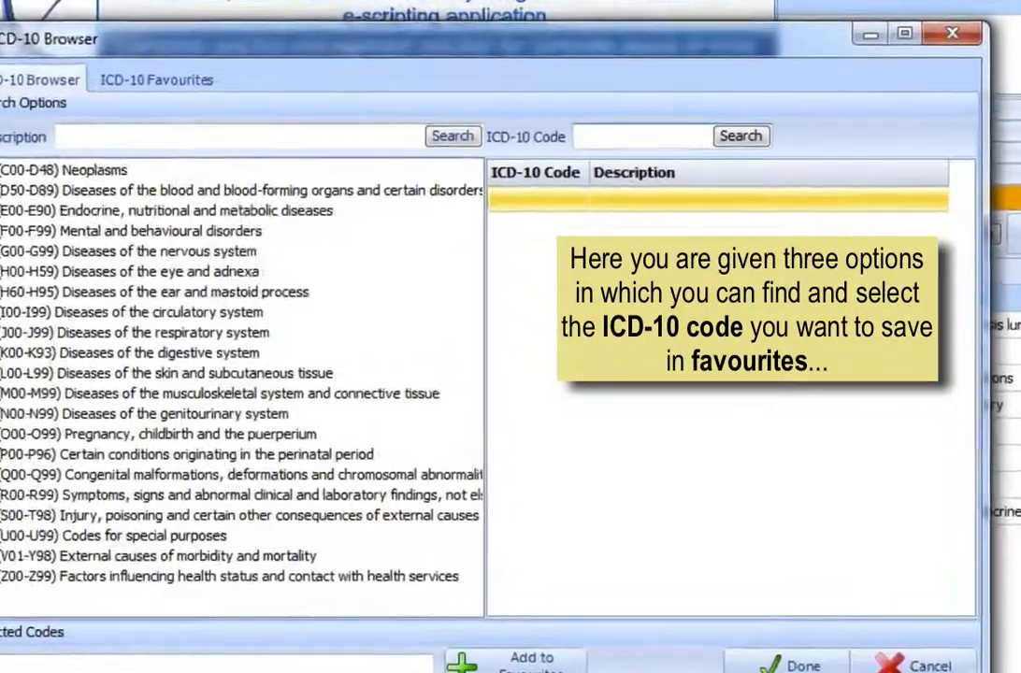
{"action": "left_click", "coordinate": [668, 153]}
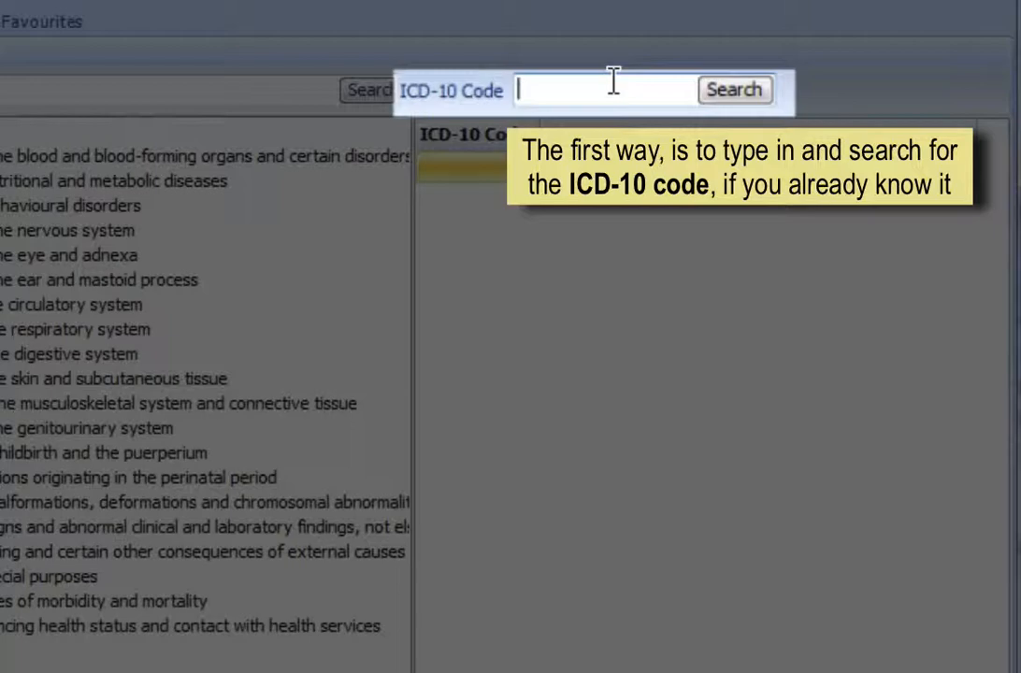
{"action": "type", "text": "I15.8"}
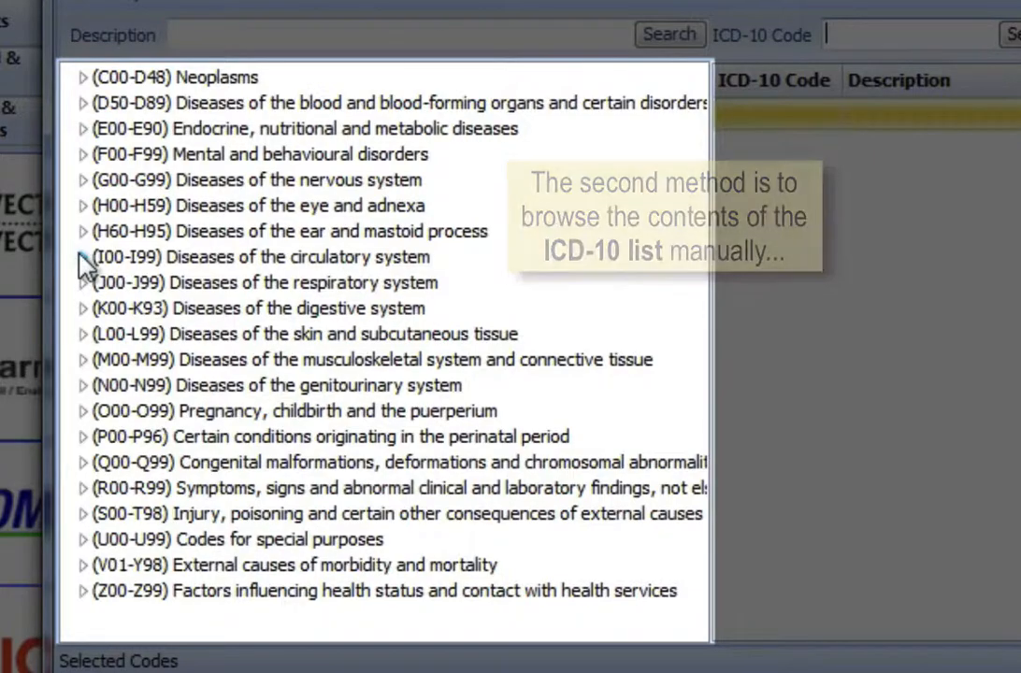
Step: Expand Diseases of the circulatory system and Hypertensive diseases in the ICD-10 tree, then collapse the branch
{"action": "left_click", "coordinate": [82, 256]}
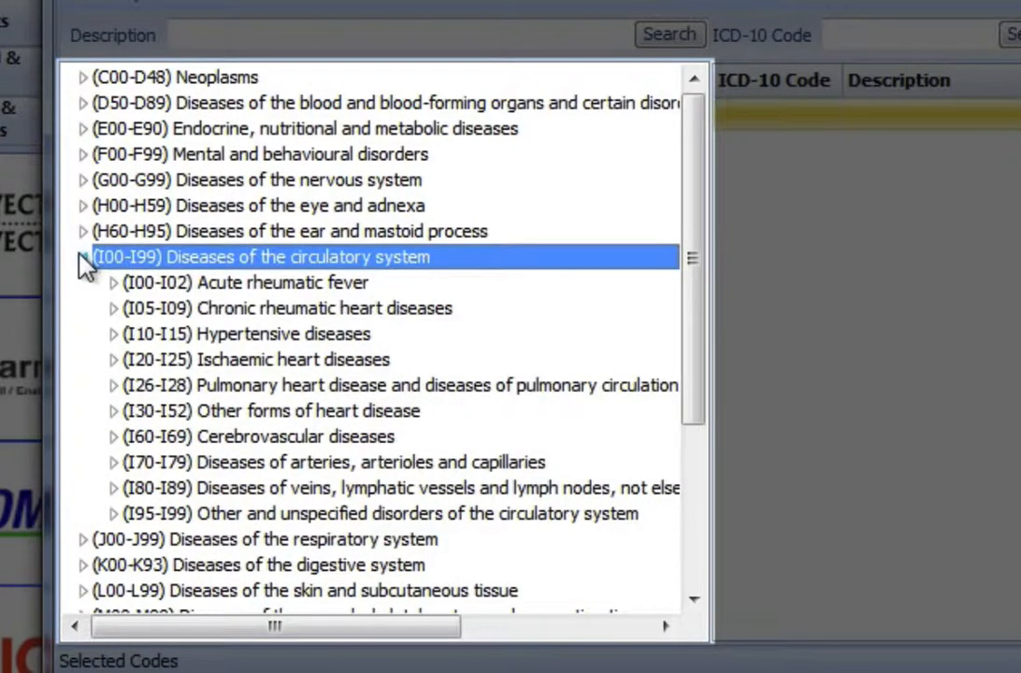
{"action": "left_click", "coordinate": [114, 334]}
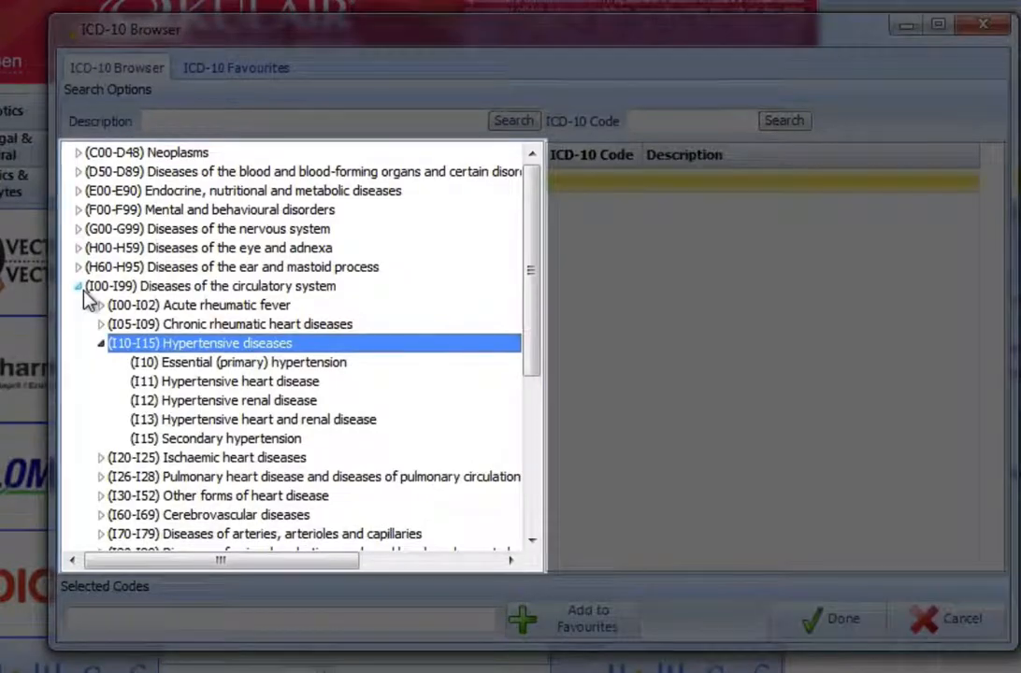
{"action": "left_click", "coordinate": [82, 256]}
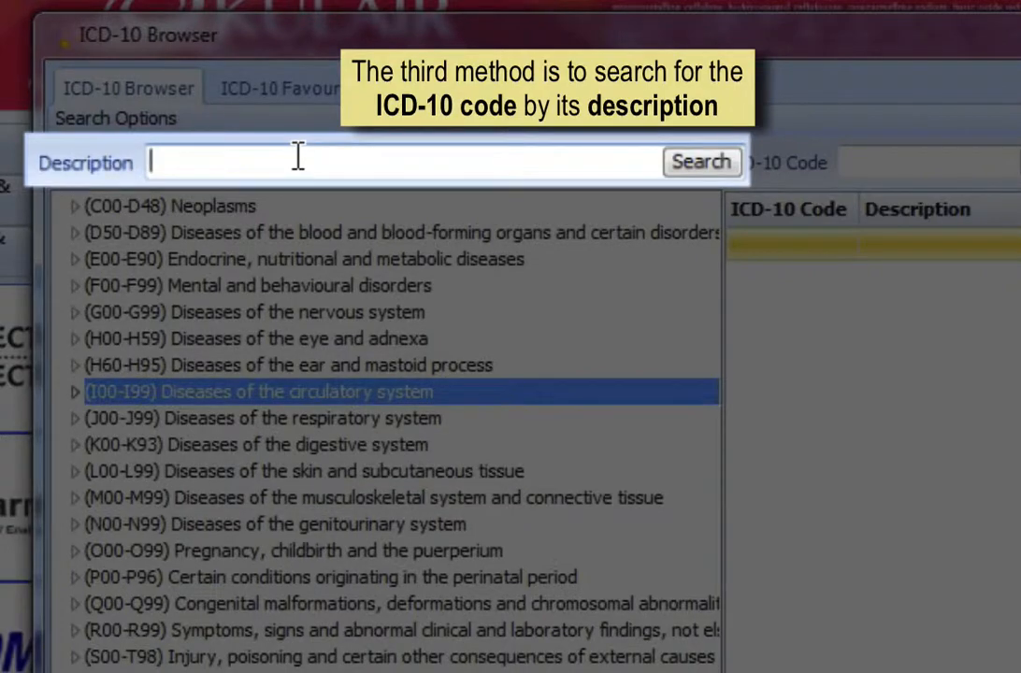
Step: Search descriptions for "HYPERTENSIVE RENAL", add code I12 to favourites as "Hypertensive renal disease", and close the browser using that favourite
{"action": "type", "text": "HY"}
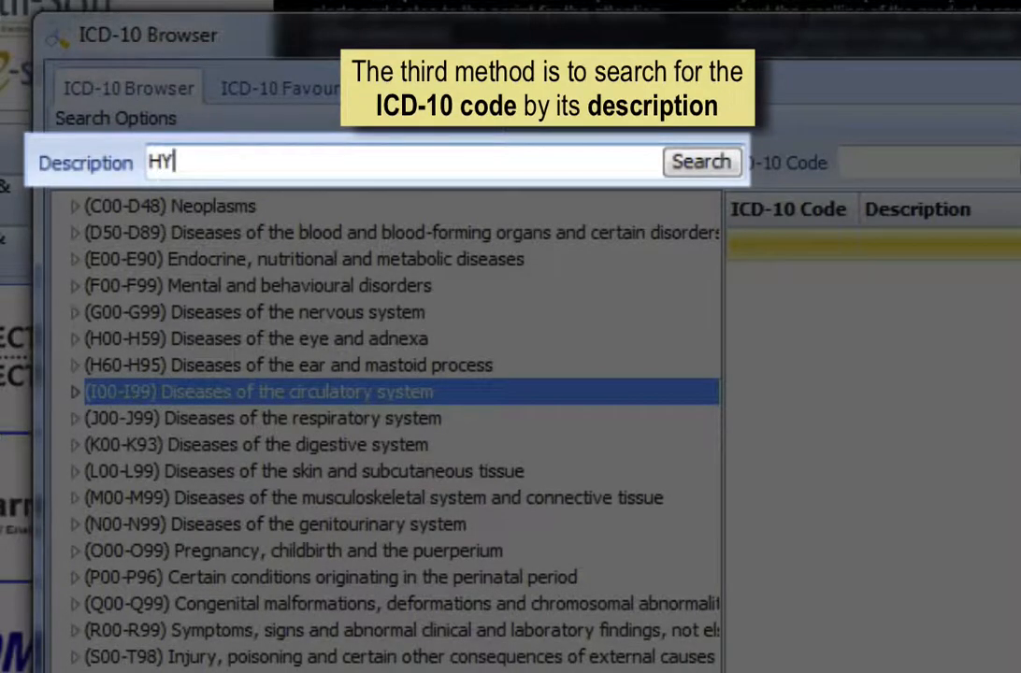
{"action": "type", "text": "PERTENSIVE RENAL"}
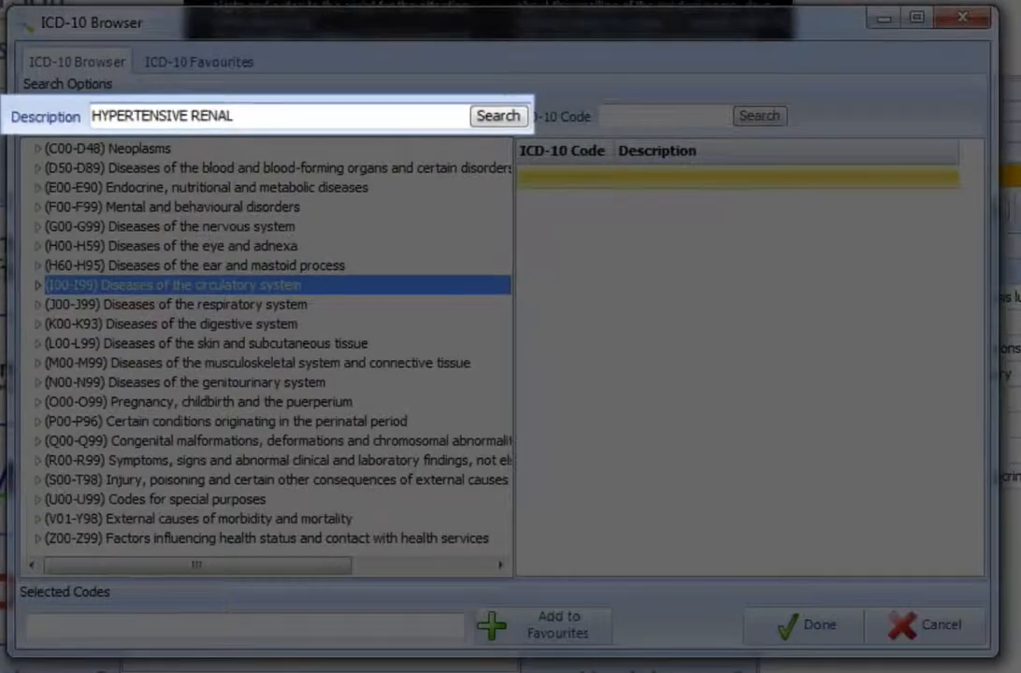
{"action": "key", "text": "Return"}
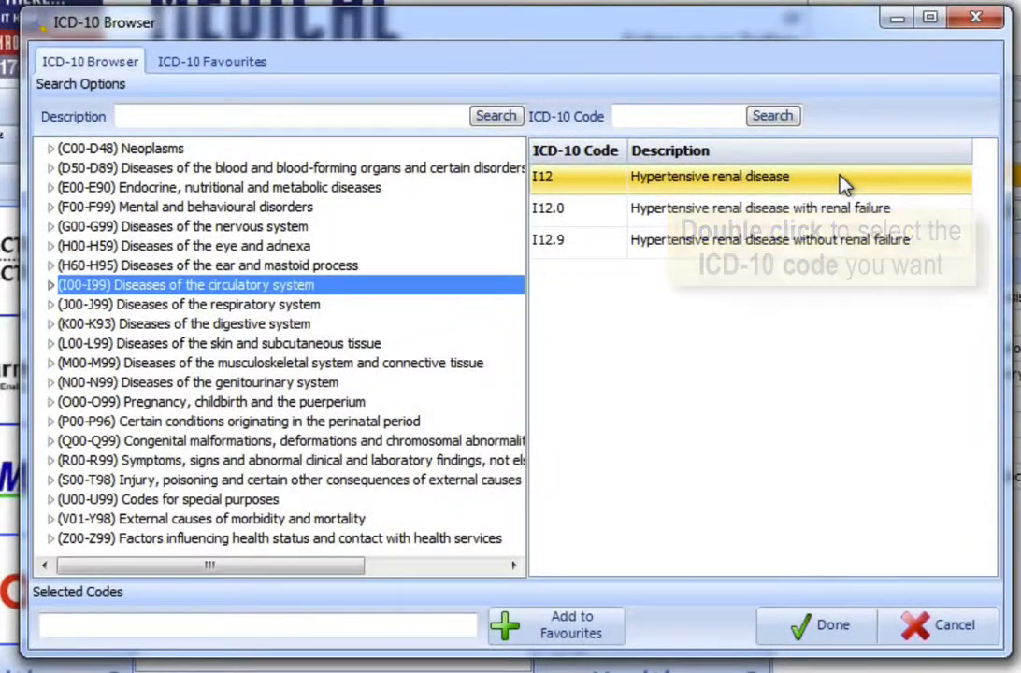
{"action": "double_click", "coordinate": [846, 183]}
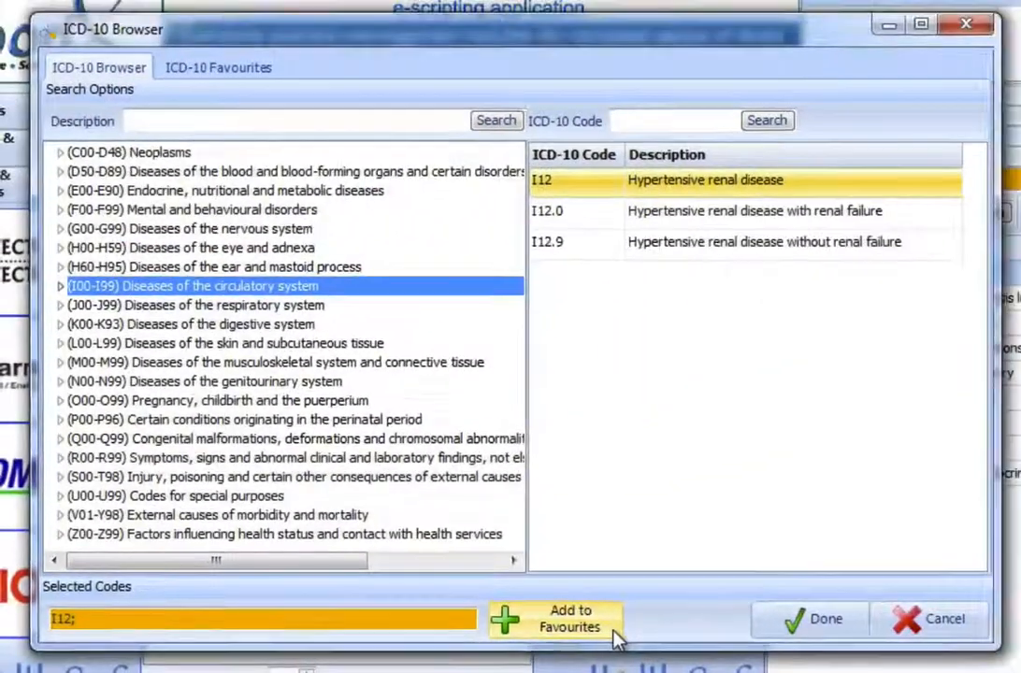
{"action": "left_click", "coordinate": [791, 640]}
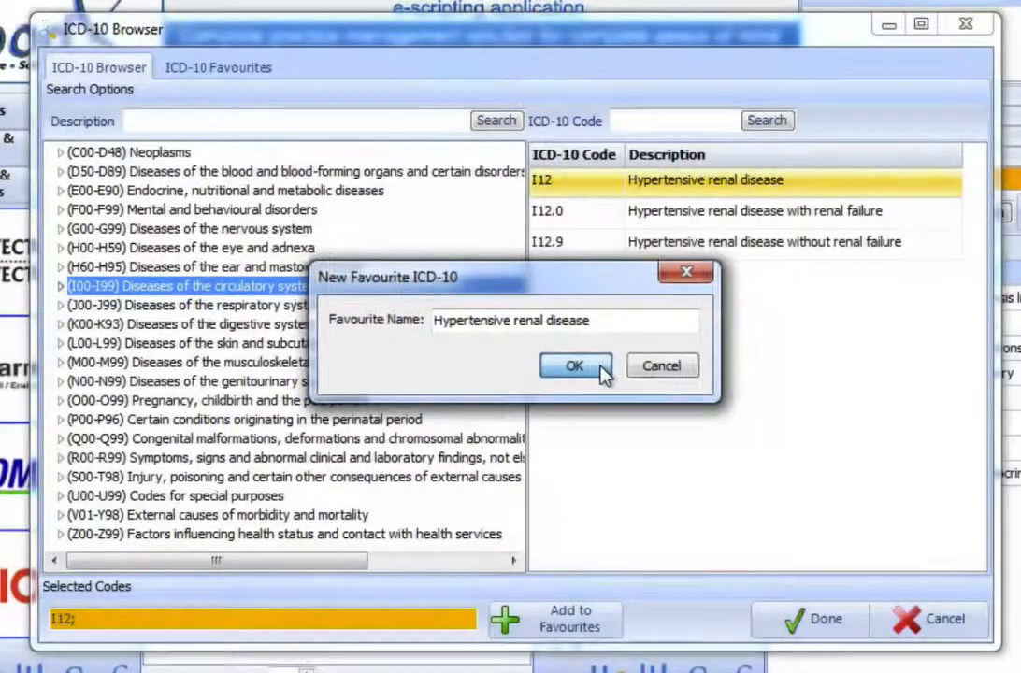
{"action": "left_click", "coordinate": [603, 370]}
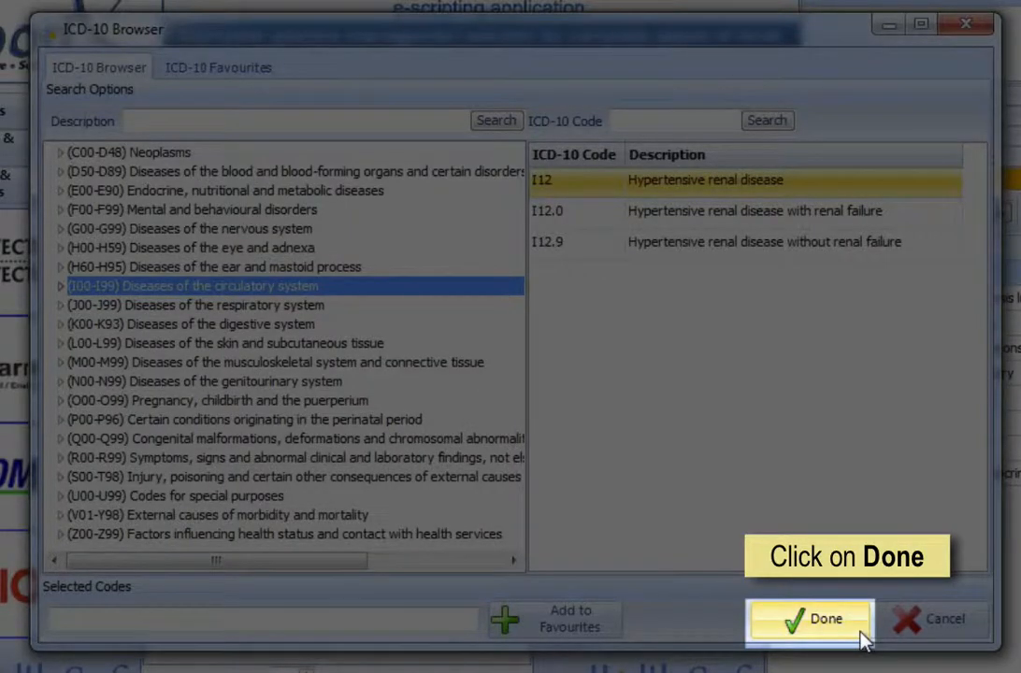
{"action": "left_click", "coordinate": [862, 639]}
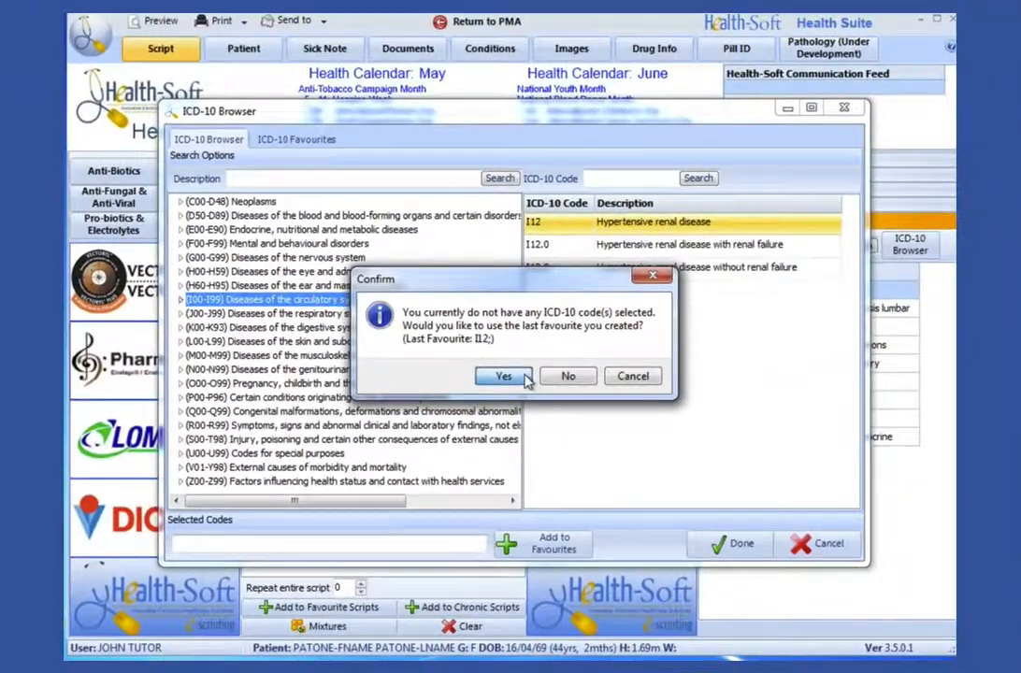
{"action": "left_click", "coordinate": [420, 309]}
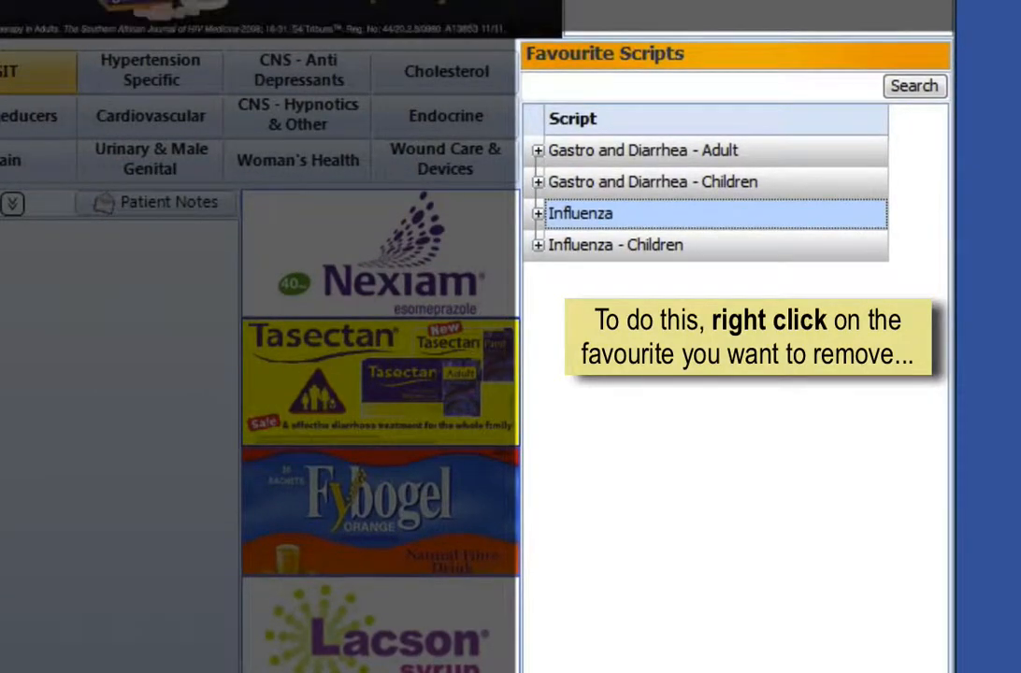
Step: Remove the "Influenza - Children" script from favourite scripts
{"action": "right_click", "coordinate": [776, 245]}
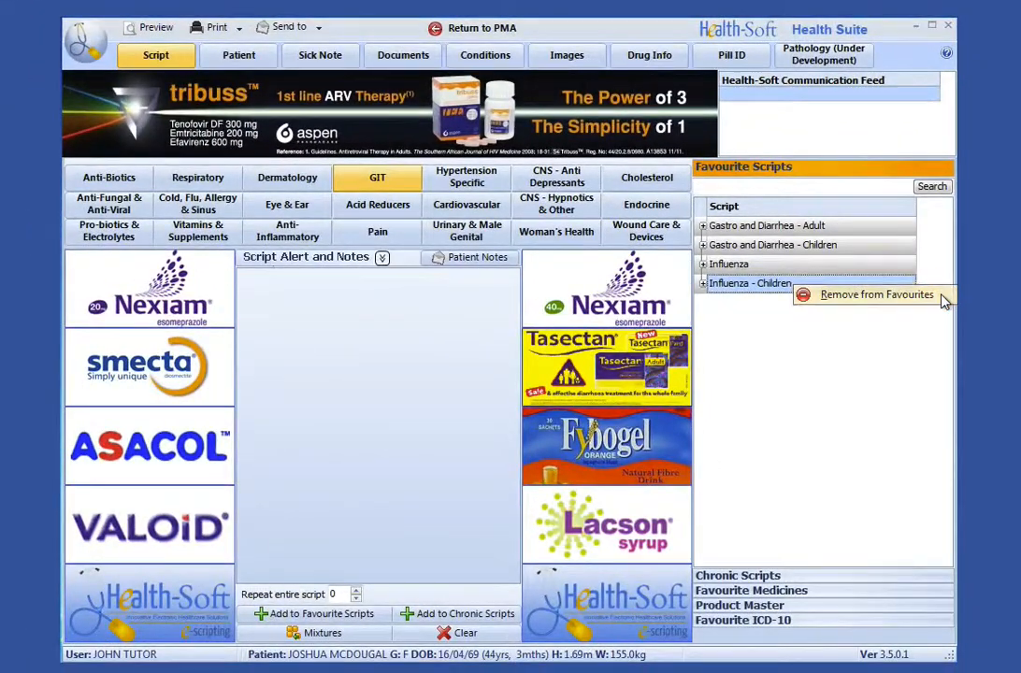
{"action": "left_click", "coordinate": [942, 297]}
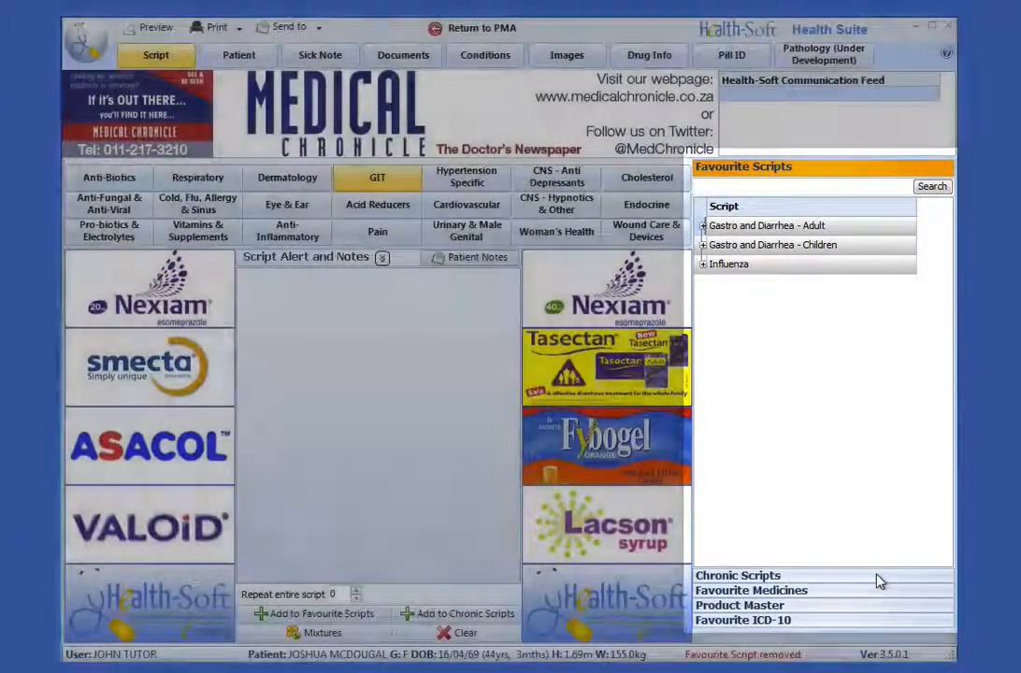
Step: Open the chronic scripts list and remove the first "BP and Cholesterol" chronic script from it
{"action": "left_click", "coordinate": [879, 576]}
{"action": "right_click", "coordinate": [903, 255]}
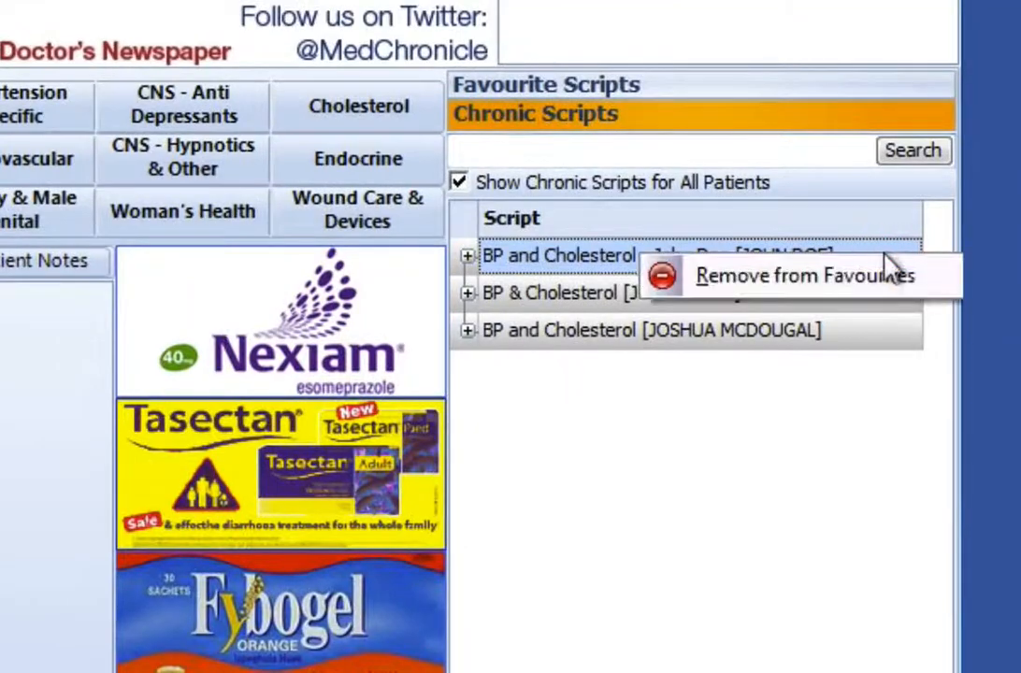
{"action": "left_click", "coordinate": [948, 276]}
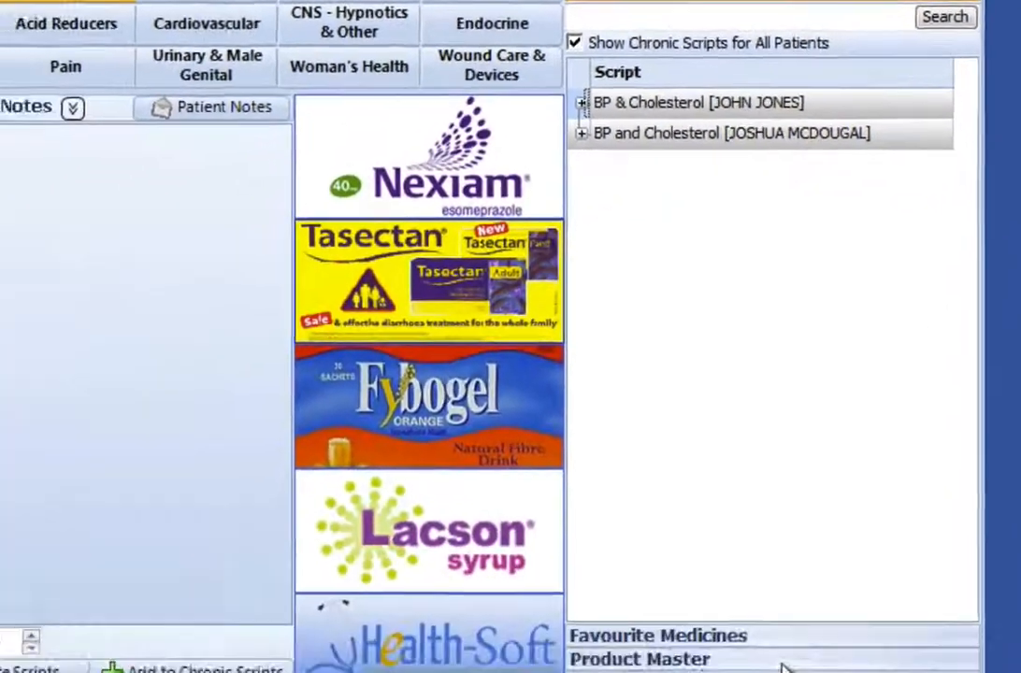
Step: Open the favourite ICD-10 list and remove the J10.8 "Flu" code from favourites
{"action": "left_click", "coordinate": [900, 606]}
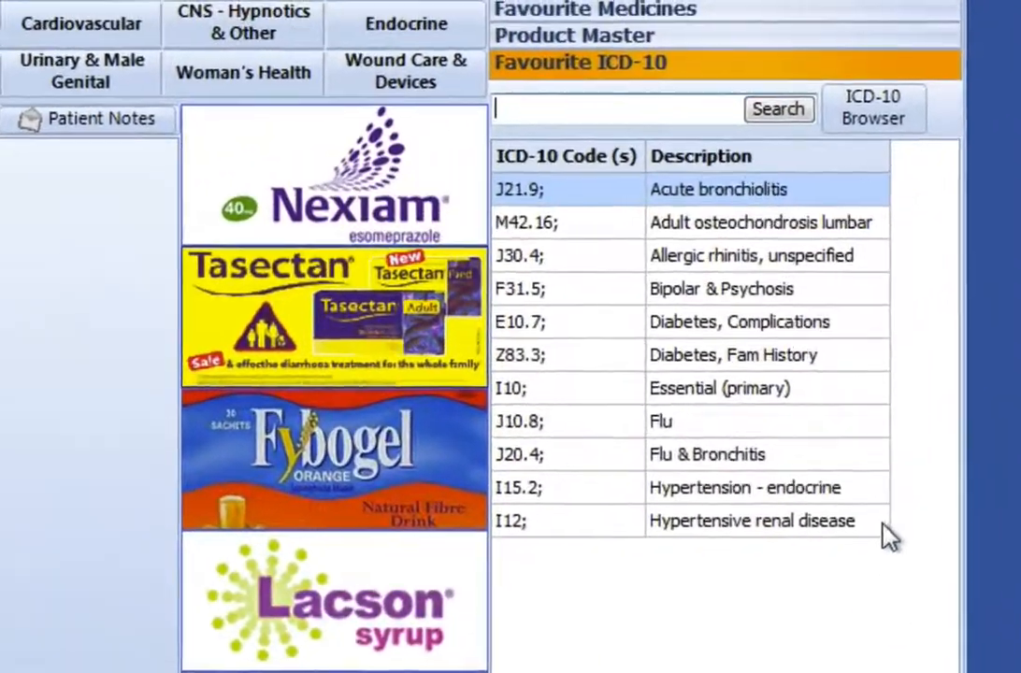
{"action": "right_click", "coordinate": [898, 319]}
{"action": "left_click", "coordinate": [914, 459]}
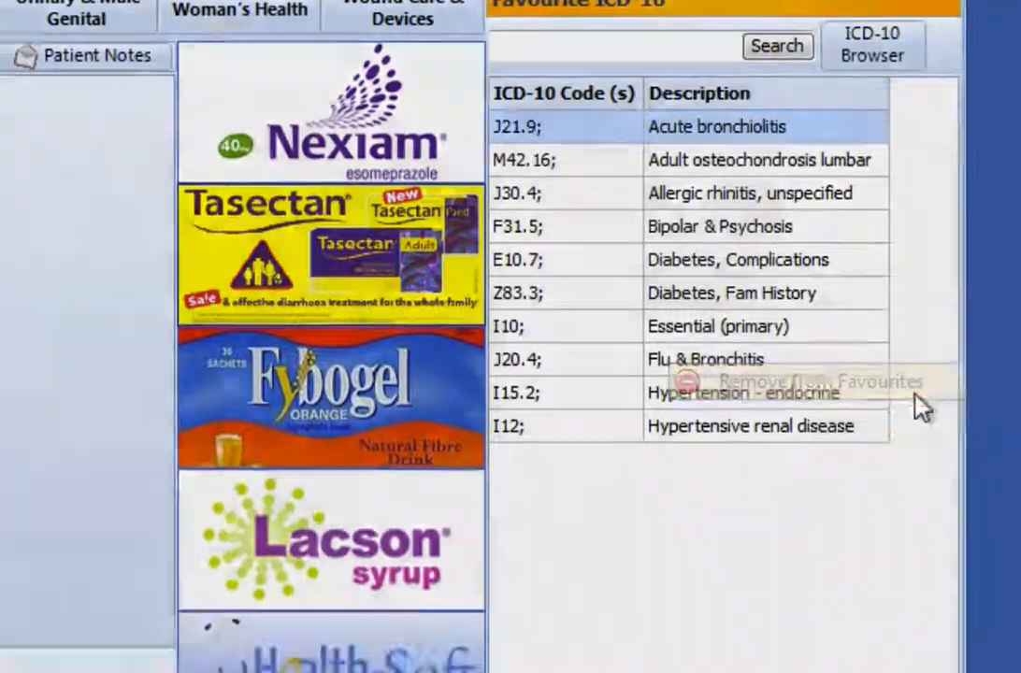